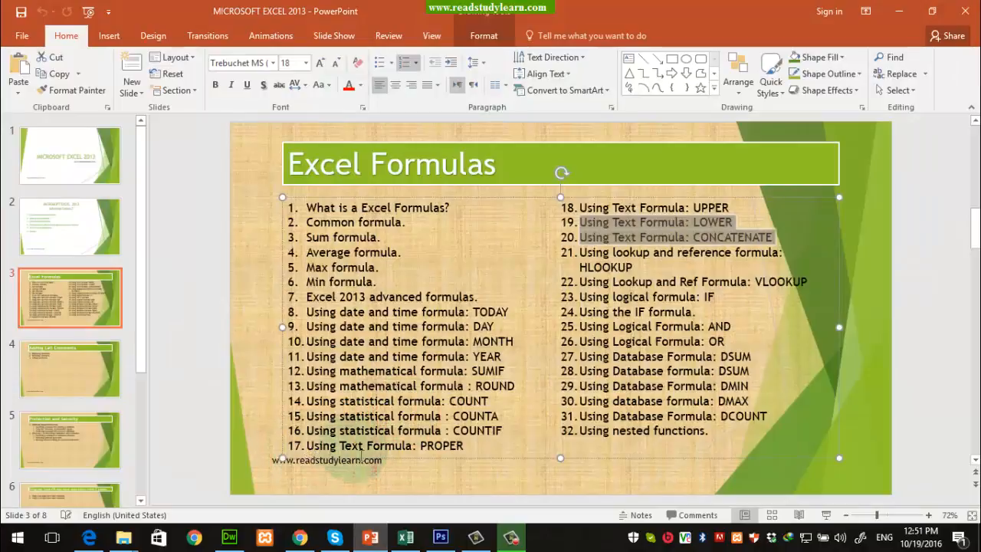
Step: Highlight PROPER, UPPER, LOWER and CONCATENATE on slide 3, then minimize PowerPoint
double_click(441, 446)
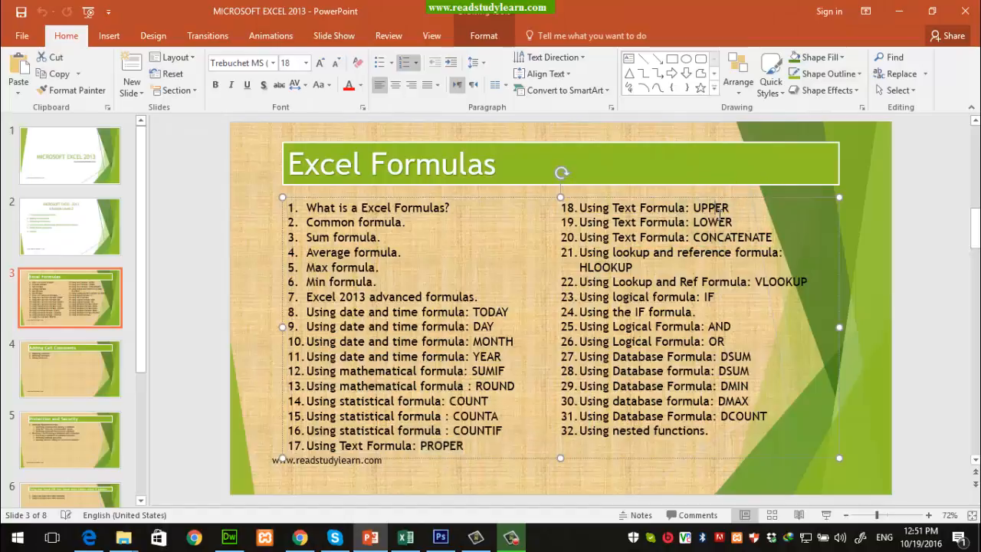
double_click(711, 208)
double_click(713, 222)
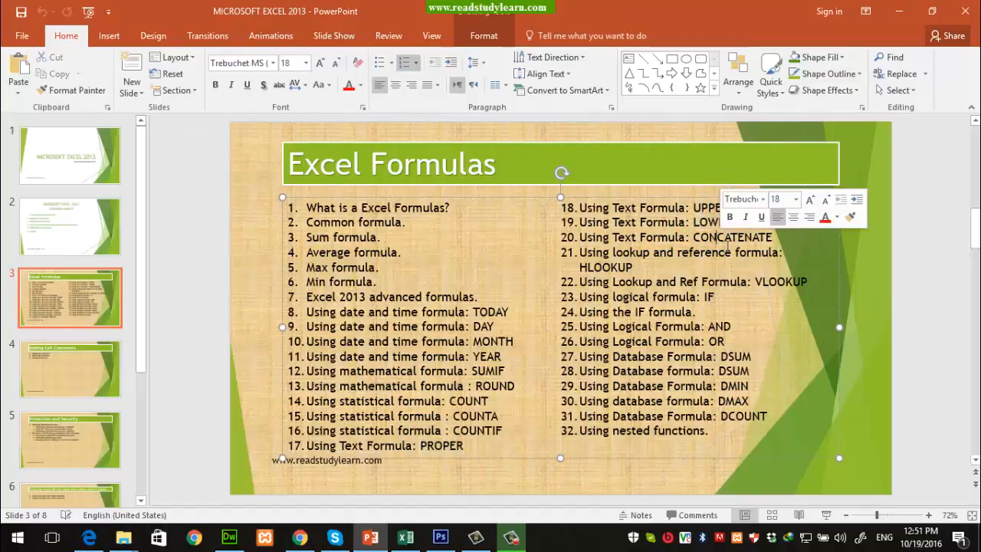
double_click(719, 238)
click(898, 12)
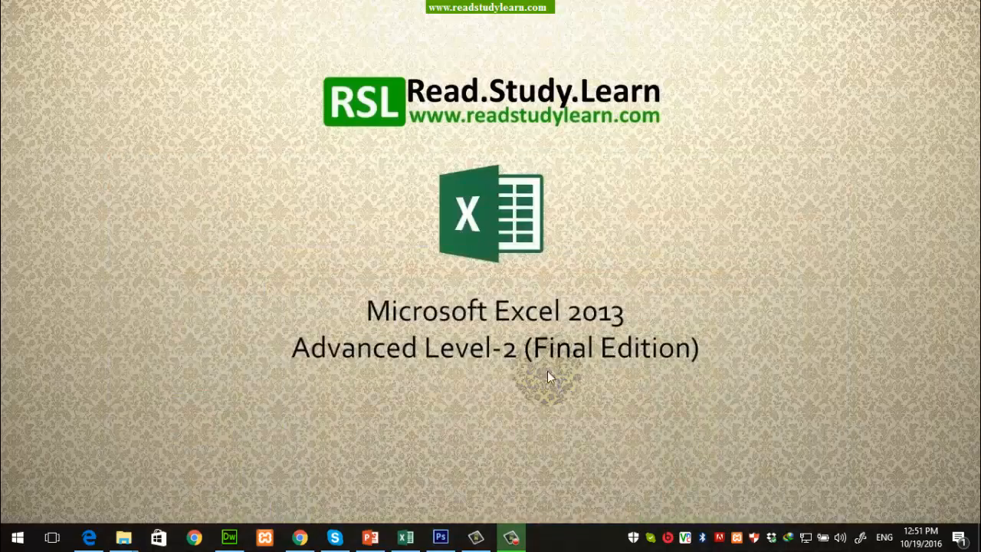
Step: Switch to the Excel workbook at its PROPER sheet from the taskbar
click(406, 537)
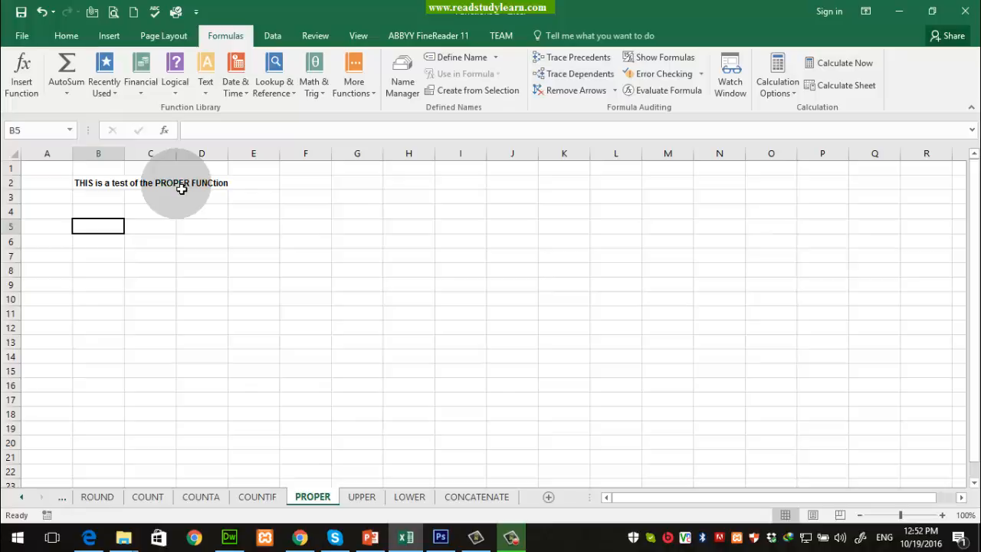
Step: Enter =PROPER(B2) in B5 and AutoFit column B to the converted sentence
text(=pr)
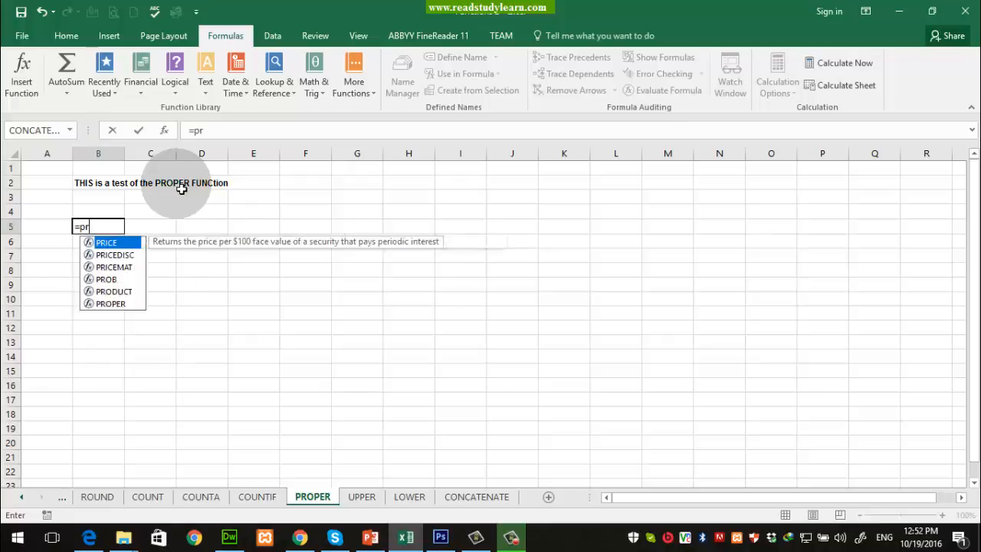
text(o)
key(Down)
key(Down)
key(Tab)
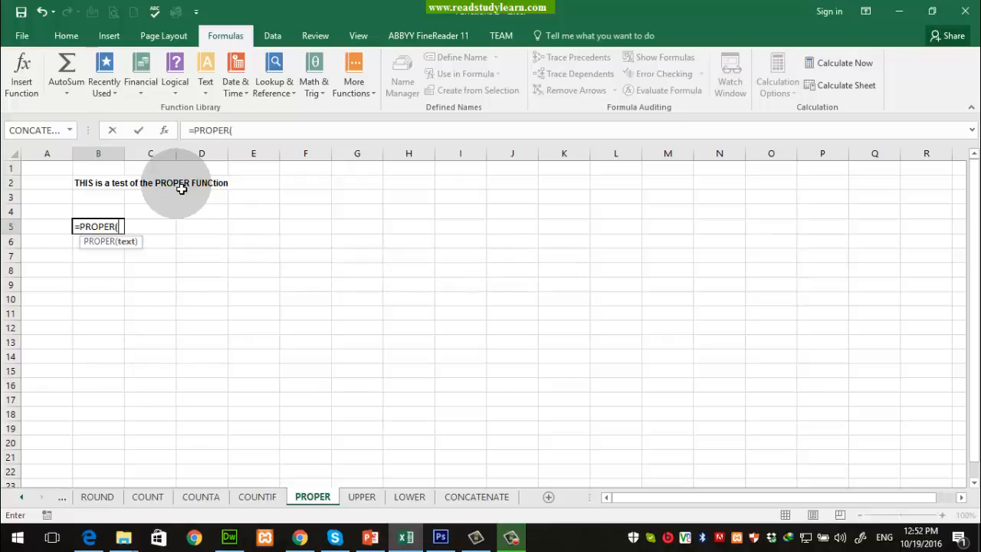
key(Up)
key(Up)
key(Up)
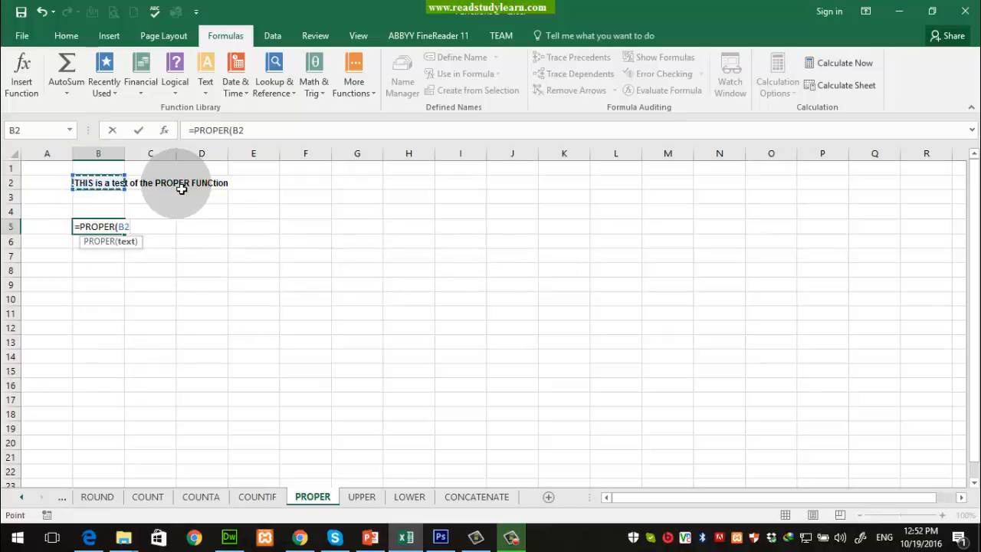
text())
key(Return)
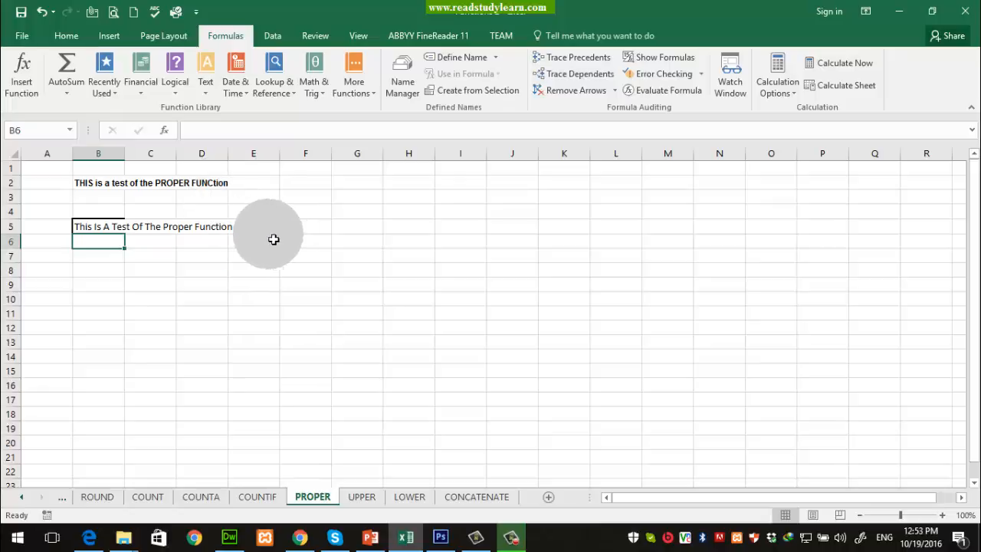
click(91, 230)
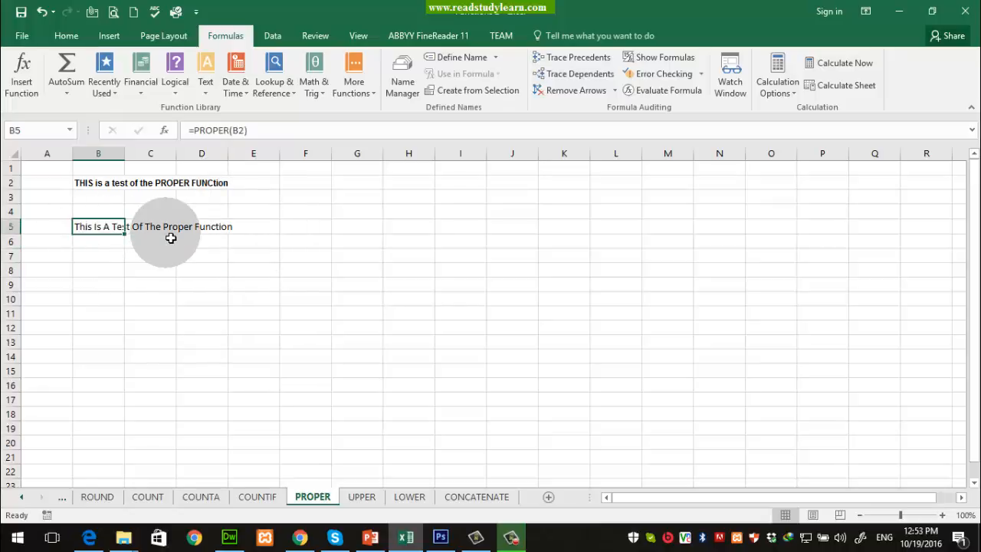
double_click(125, 154)
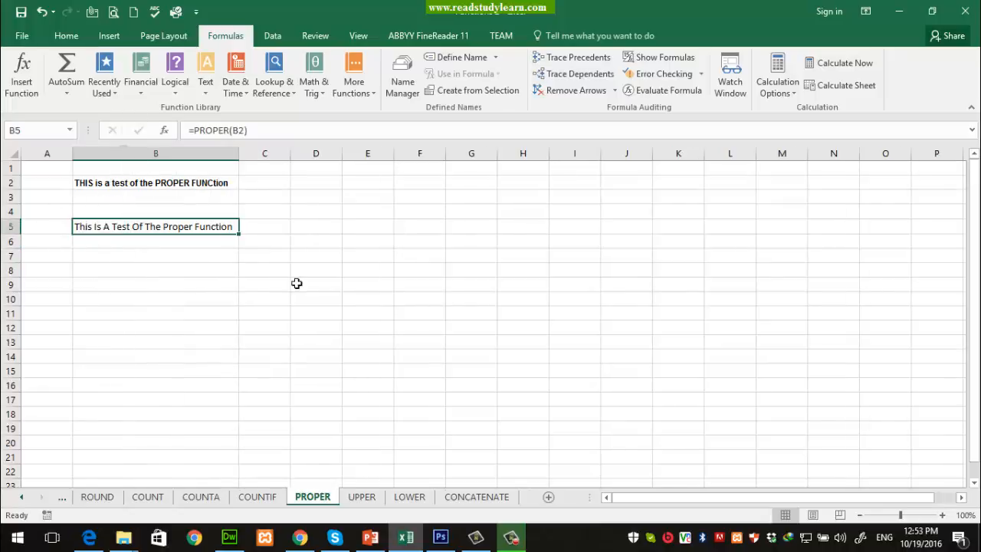
click(374, 330)
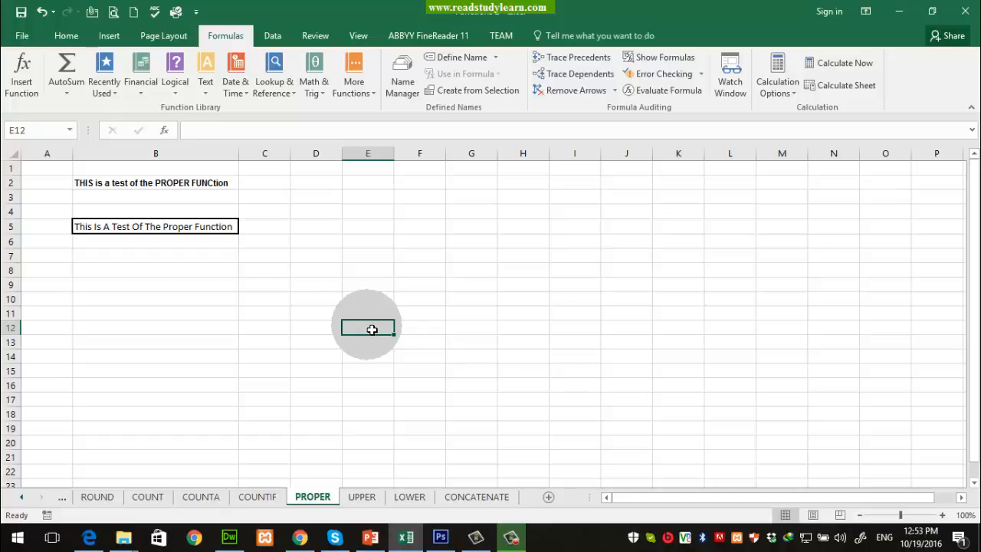
Step: On the UPPER sheet, enter =UPPER(B2) in cell B5
click(370, 509)
click(223, 304)
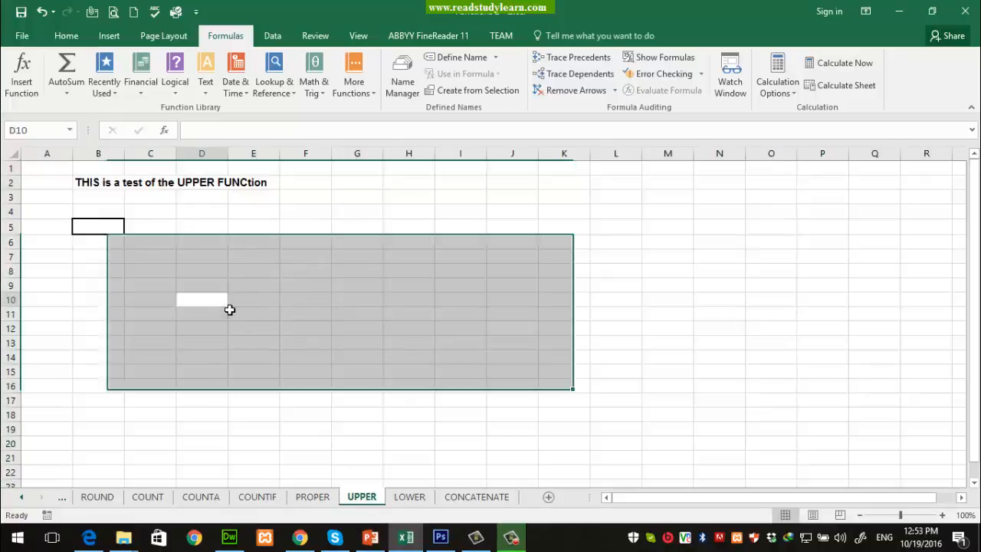
click(103, 227)
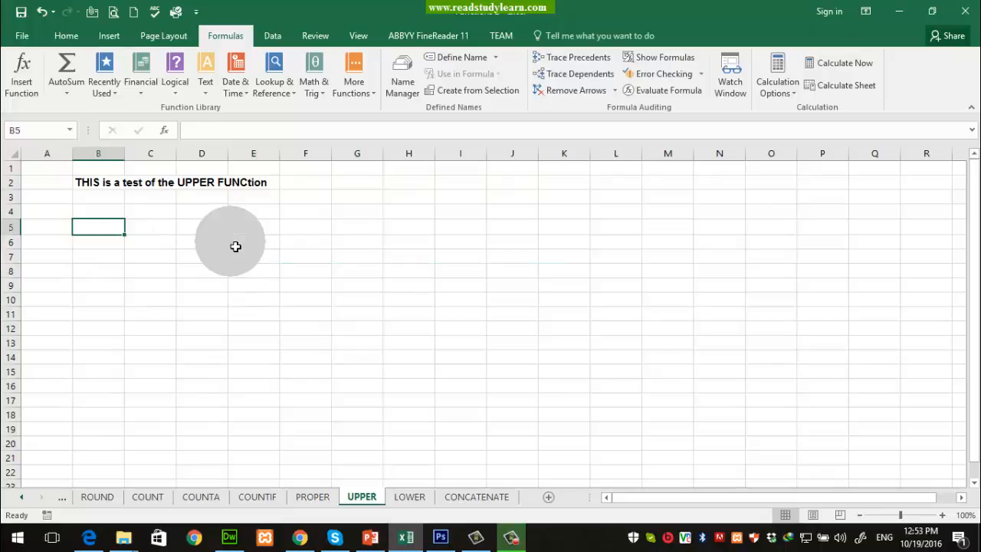
text(=su)
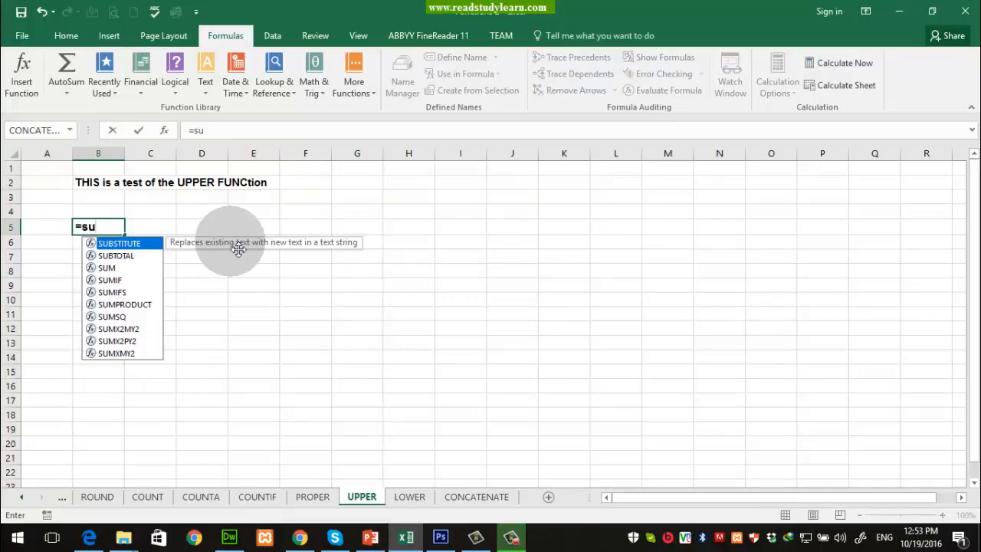
key(BackSpace)
key(BackSpace)
text(up)
key(Tab)
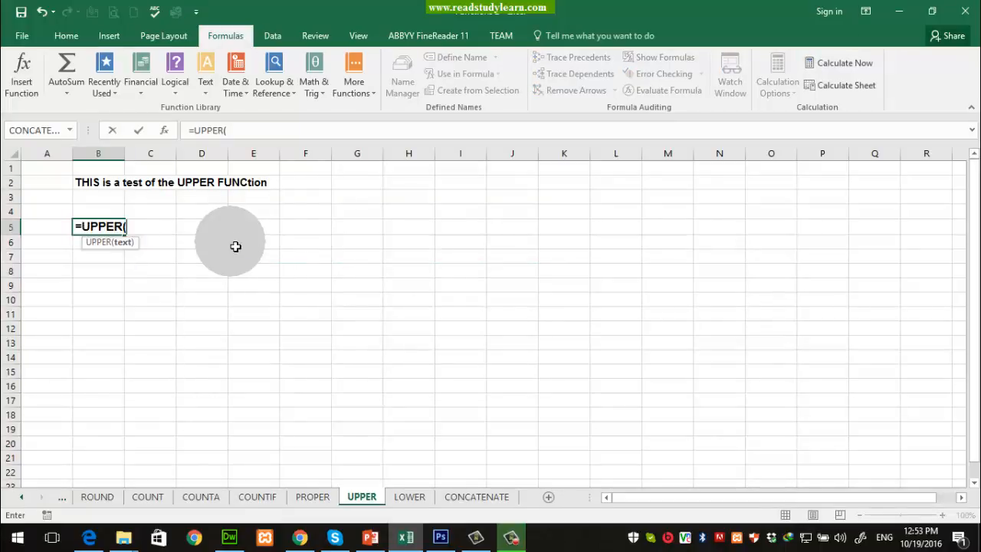
click(100, 188)
text())
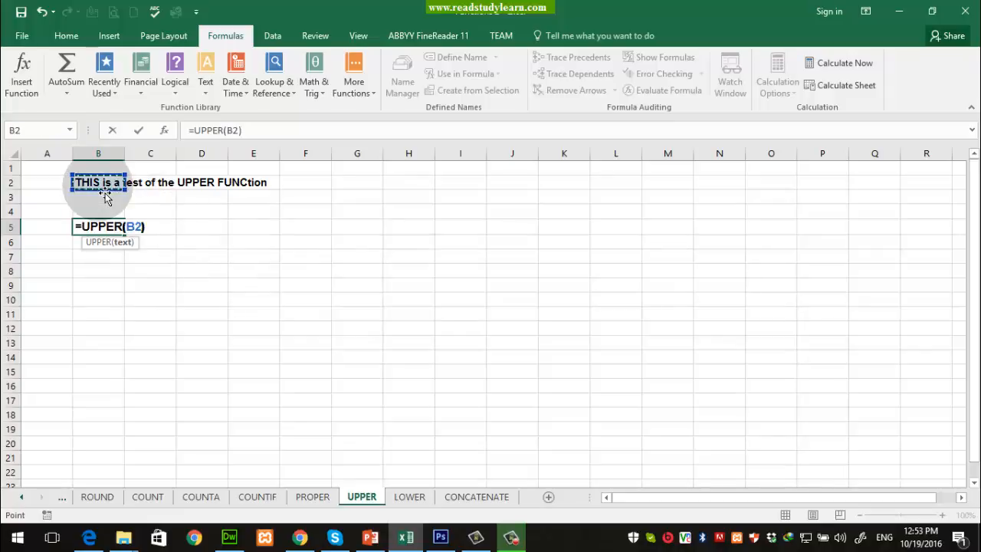
key(Return)
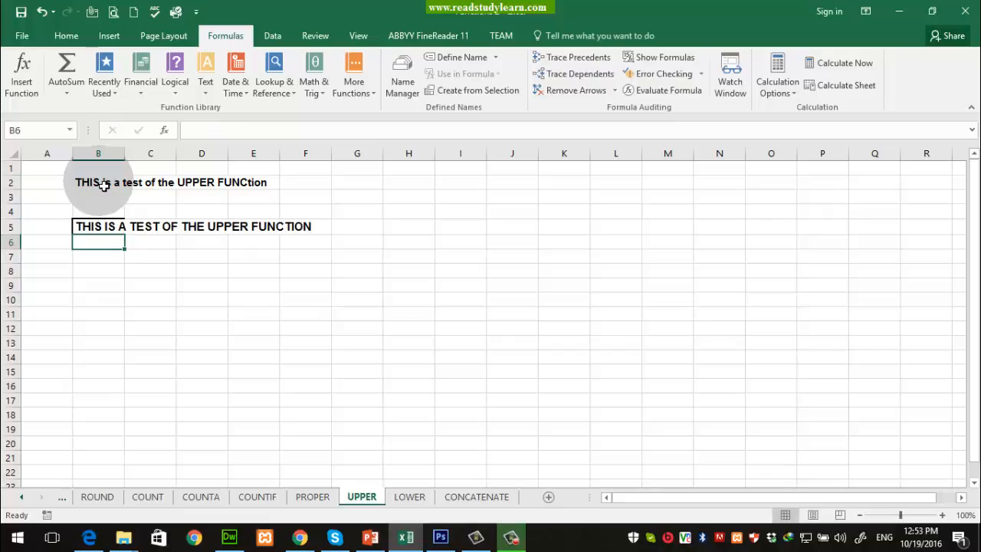
Step: On the LOWER sheet, enter =LOWER(B2) in cell B5
click(410, 497)
click(119, 228)
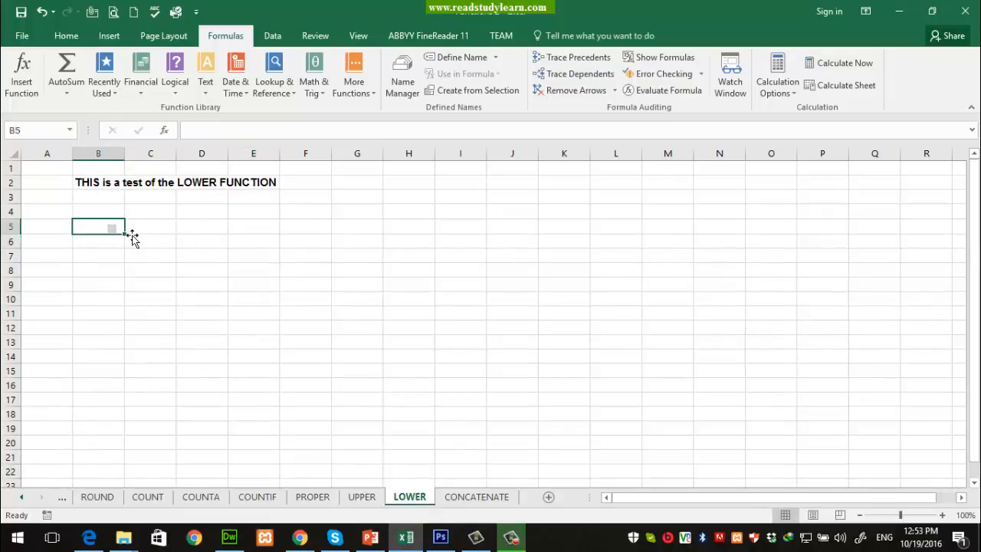
text(=lo)
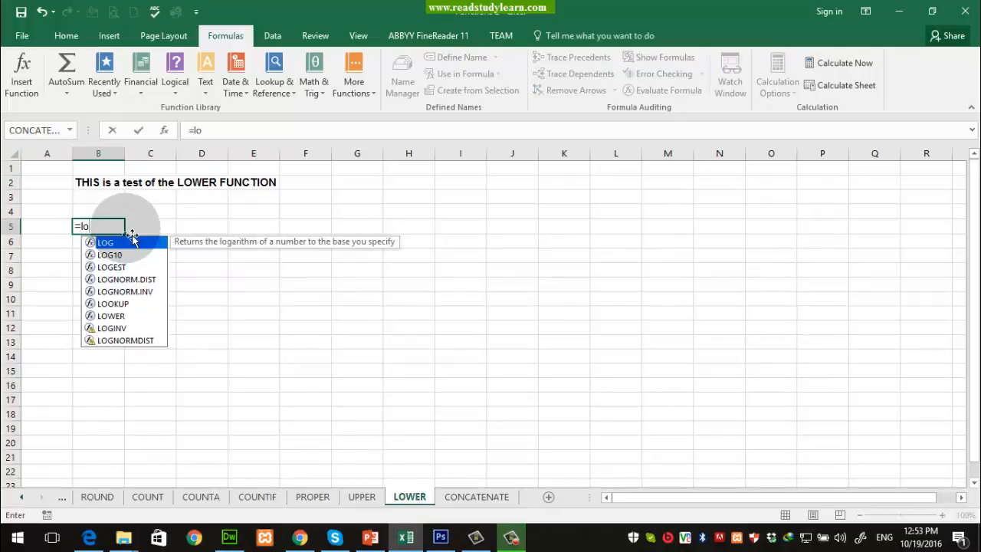
text(wer)
double_click(127, 246)
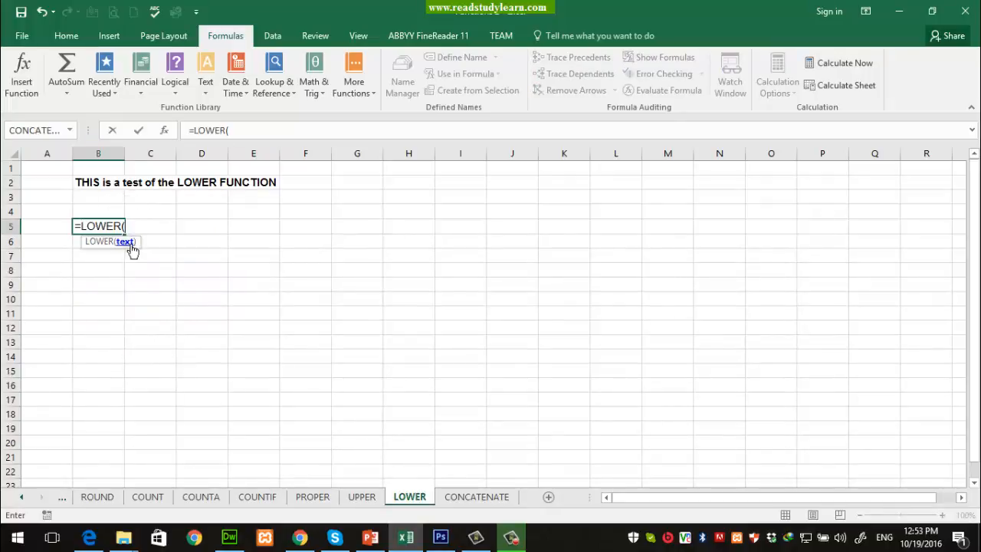
click(98, 182)
text())
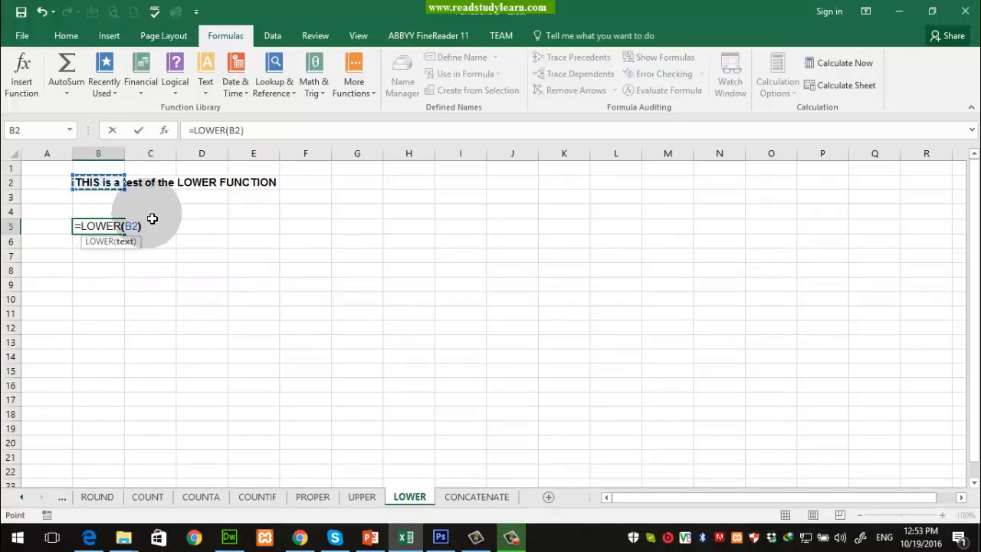
key(Return)
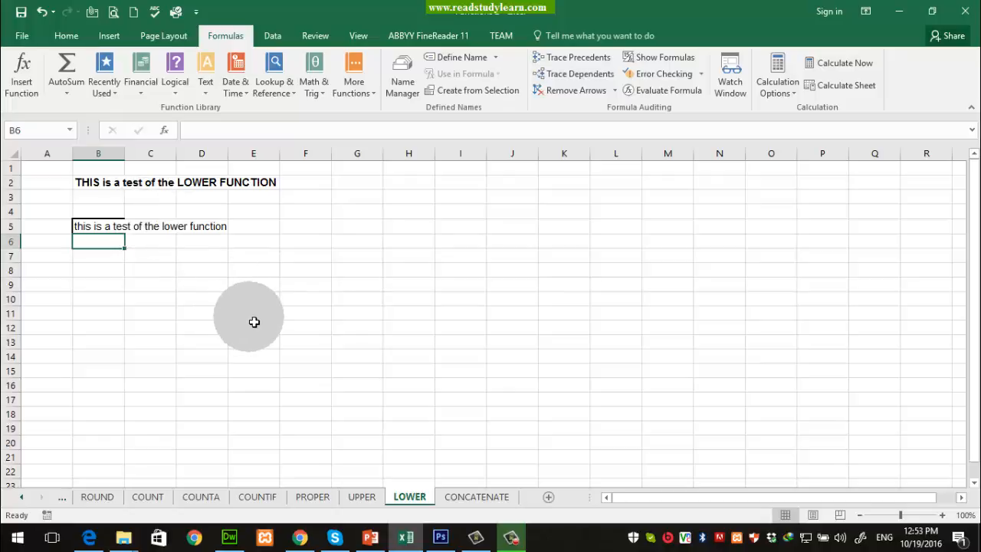
Step: Flip between the PROPER, UPPER and LOWER sheets comparing B5, then go to CONCATENATE
click(332, 497)
click(361, 497)
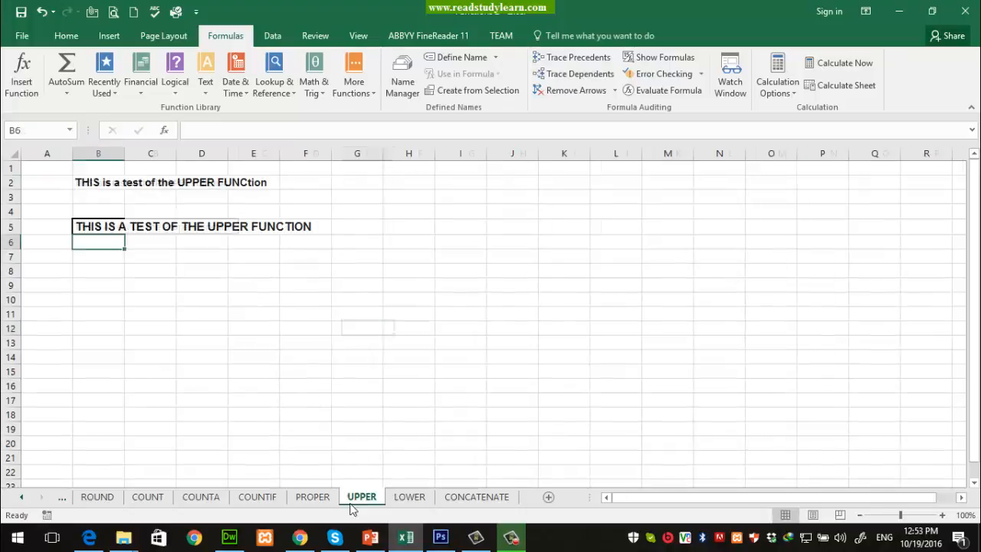
click(419, 499)
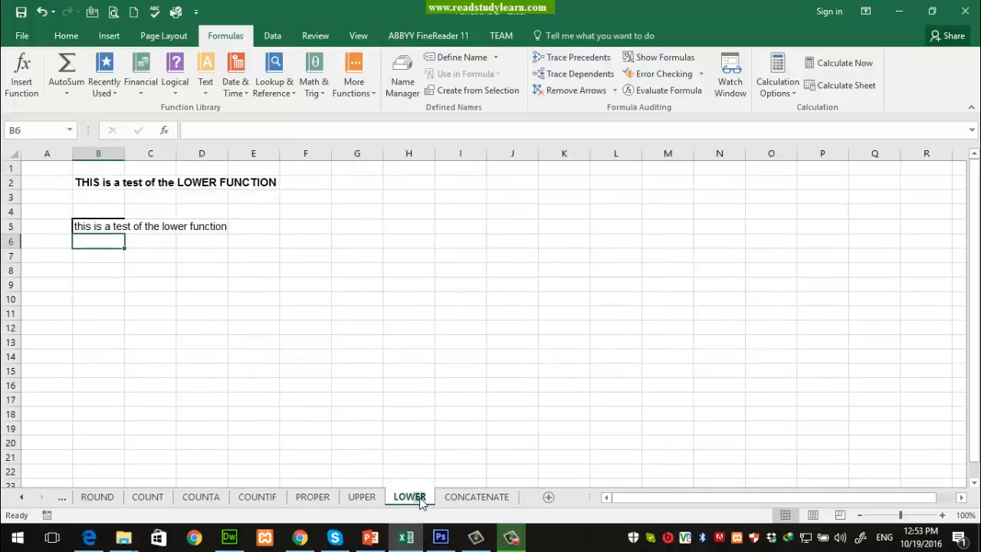
click(418, 500)
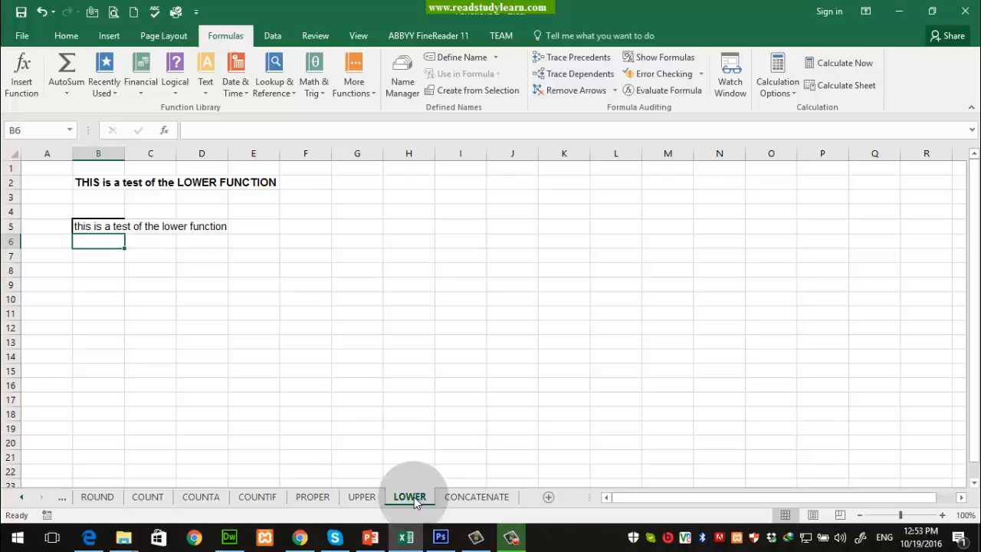
click(316, 498)
click(399, 498)
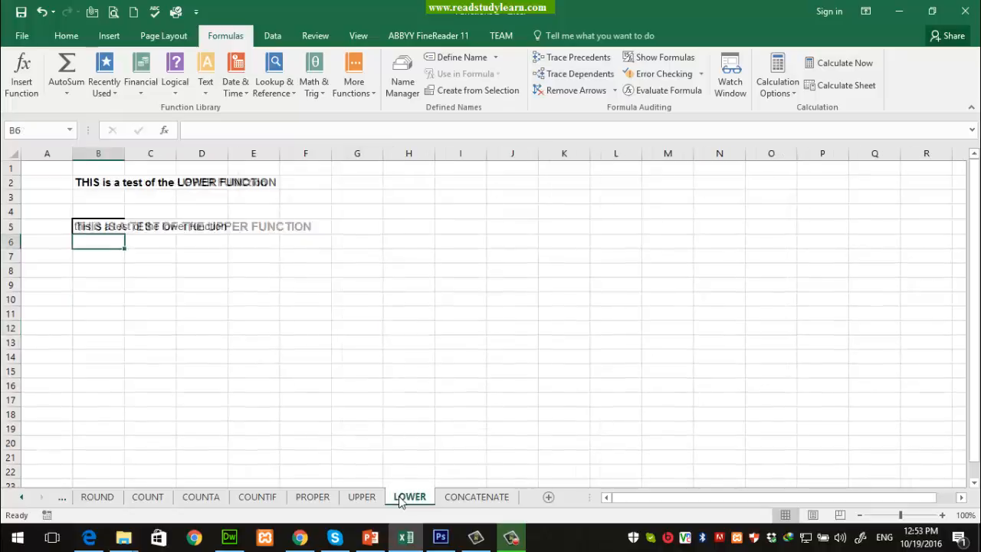
click(399, 498)
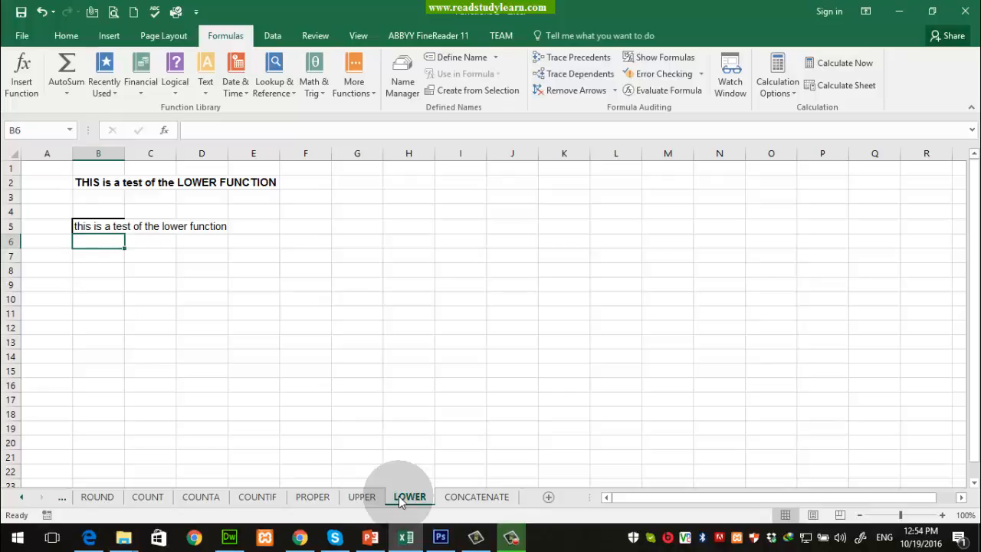
click(362, 496)
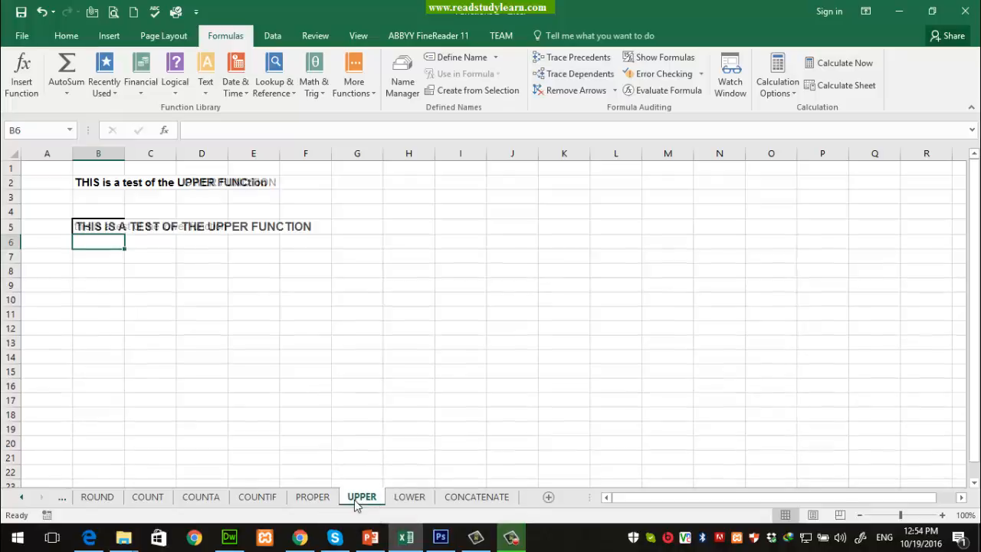
click(313, 497)
click(362, 497)
click(395, 498)
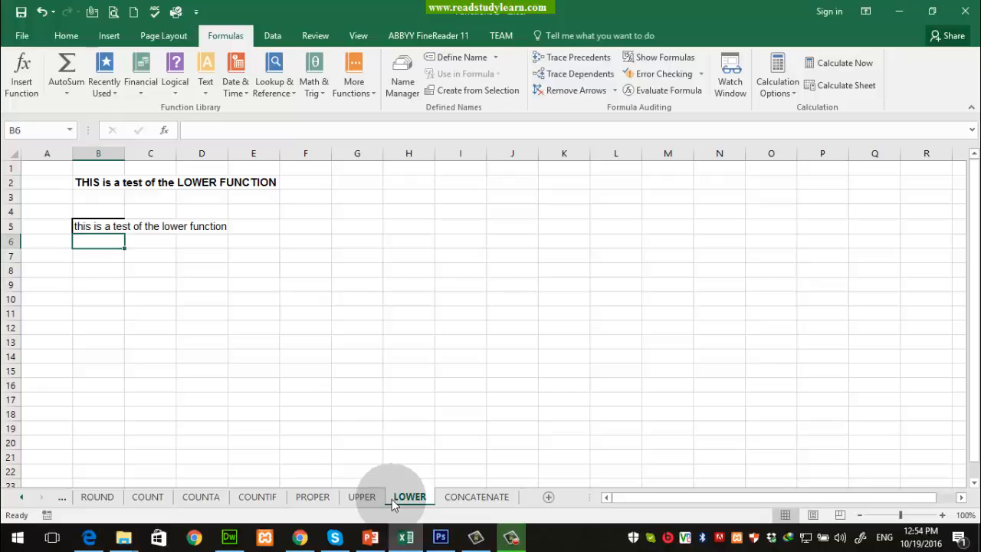
click(471, 499)
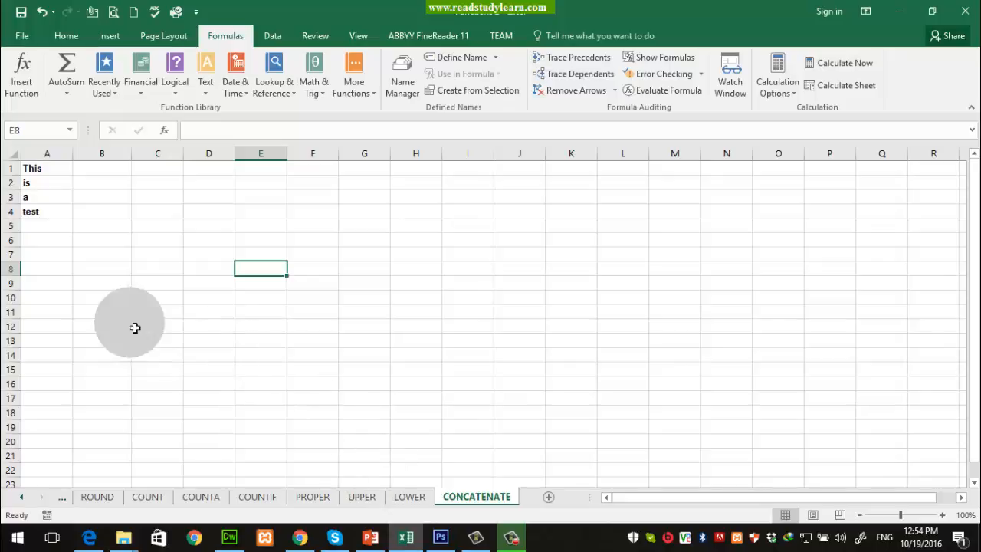
Step: Select B4 on the CONCATENATE sheet and show the Recently Used functions list
click(124, 213)
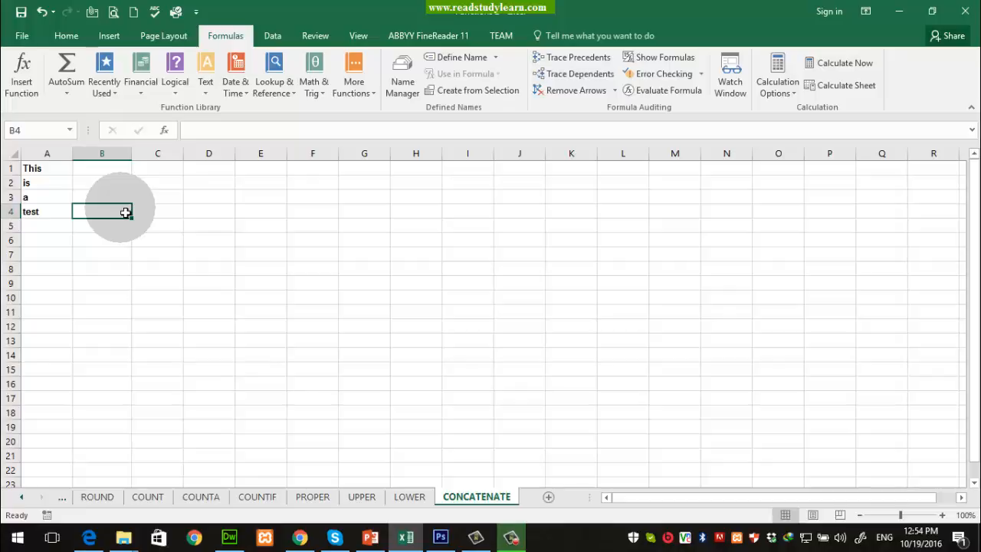
click(107, 92)
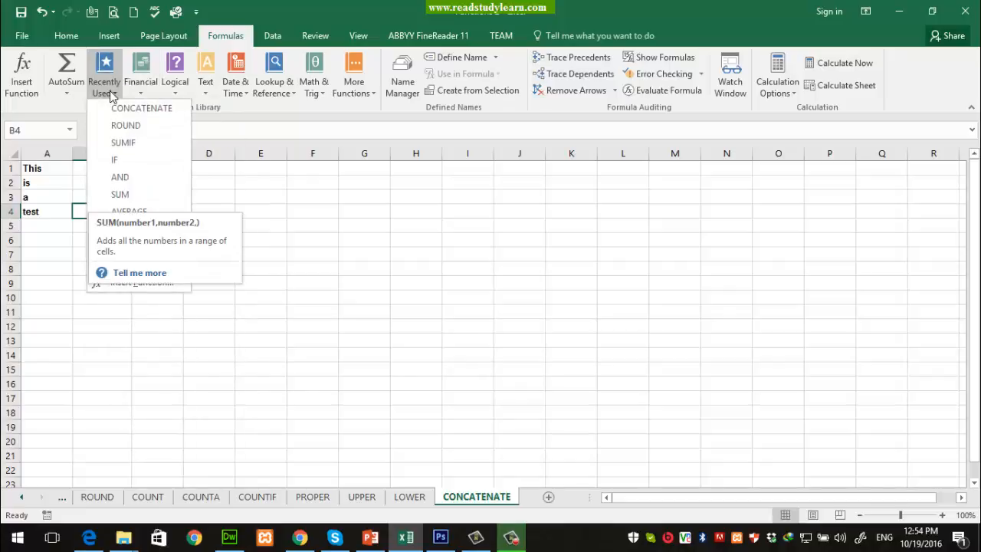
click(110, 92)
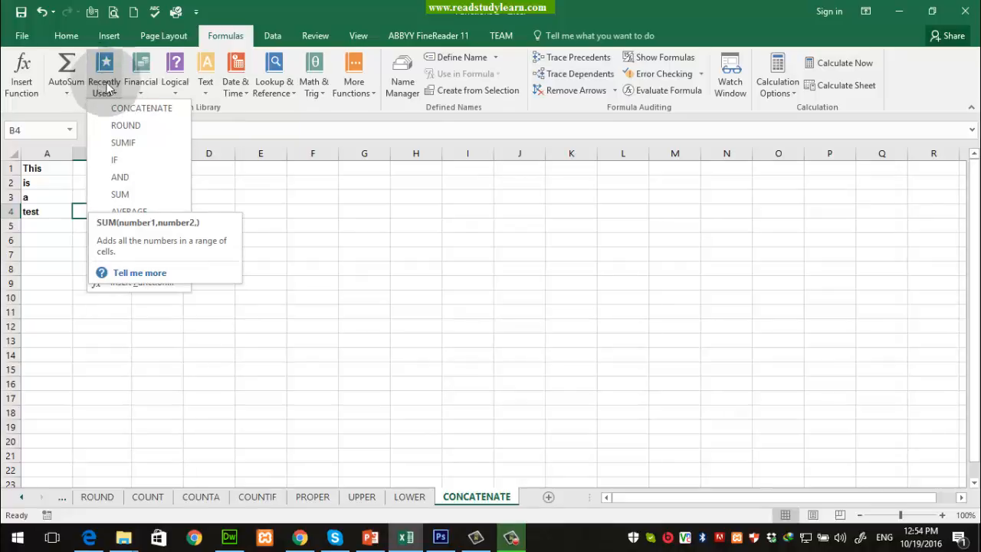
Step: Insert CONCATENATE in B4 with A1, A2, A3, A4 as Text1–Text4
click(138, 111)
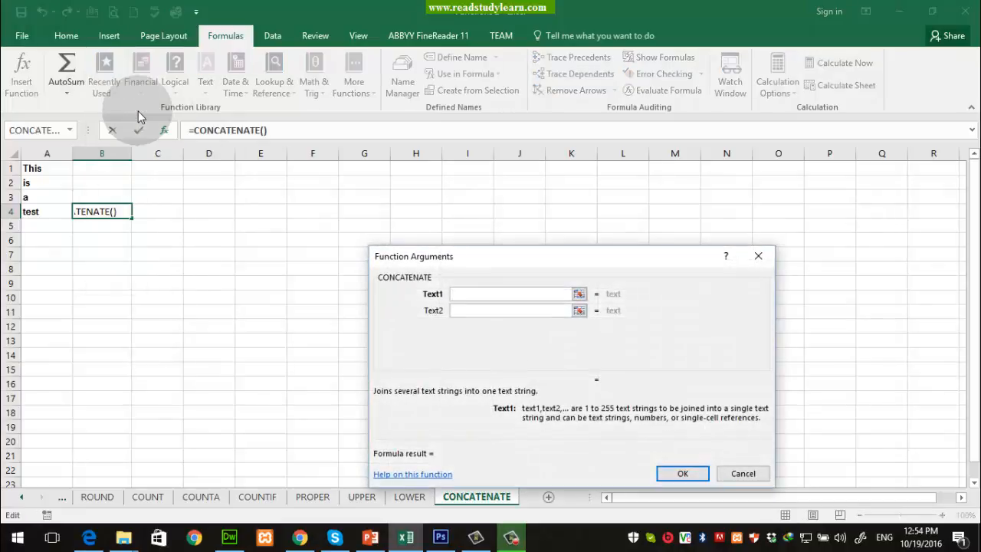
drag(563, 257, 378, 202)
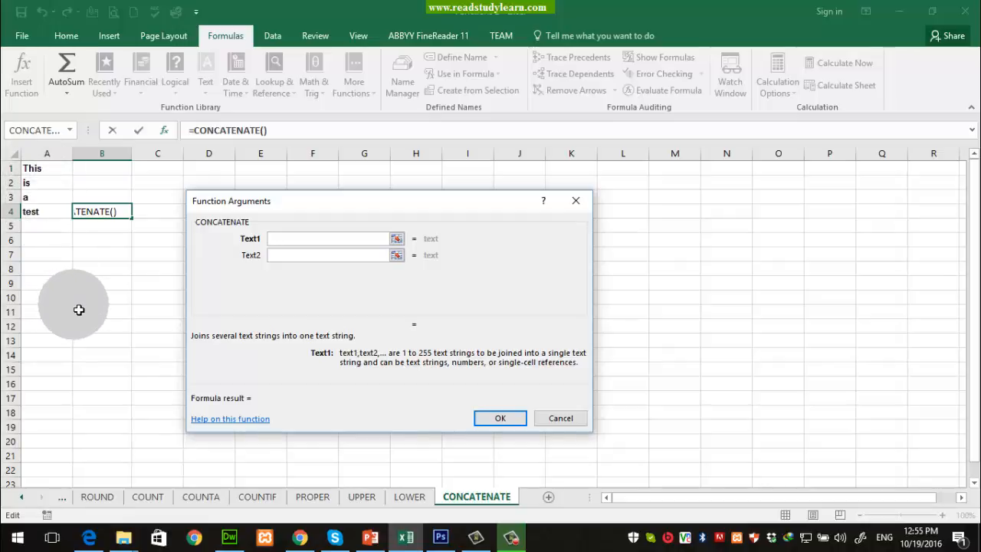
click(43, 170)
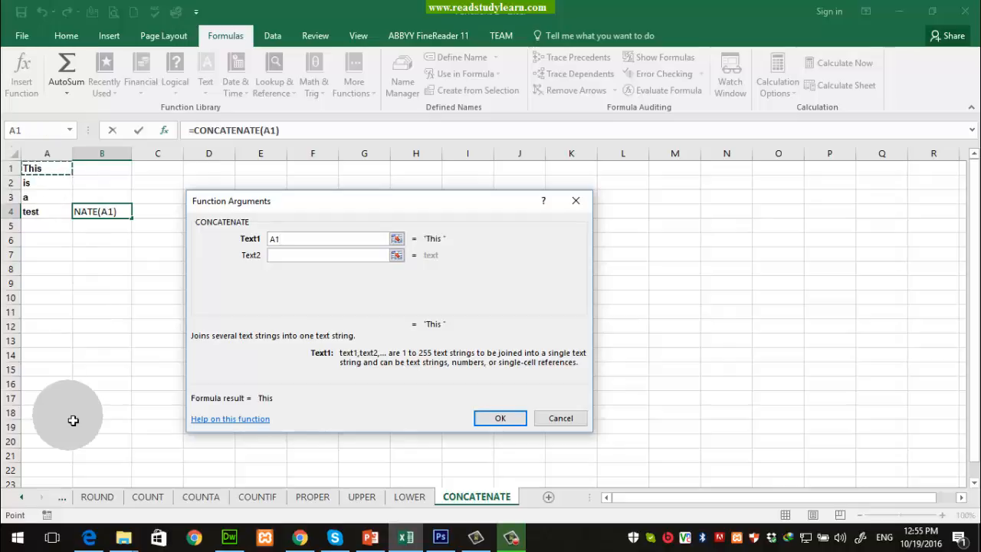
click(343, 255)
click(43, 184)
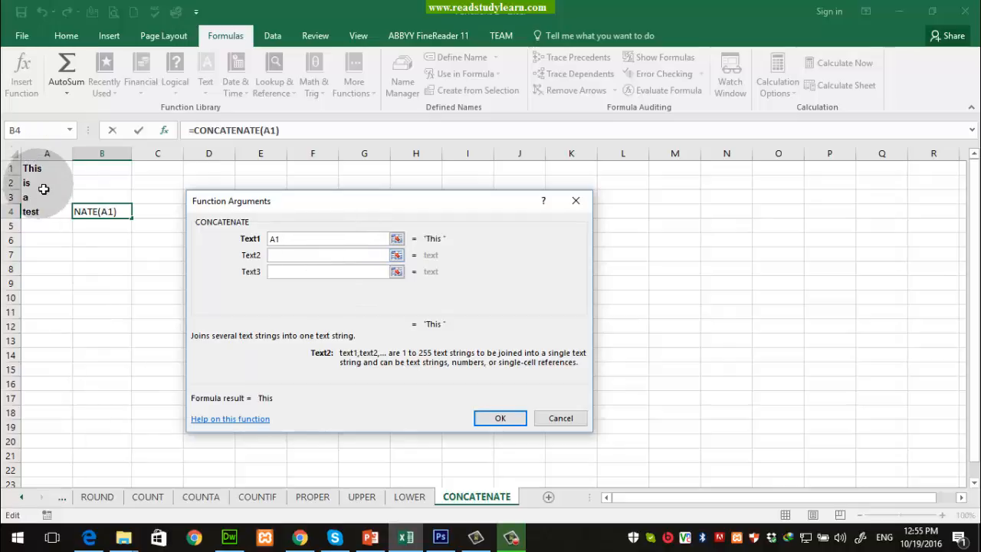
click(312, 271)
click(55, 197)
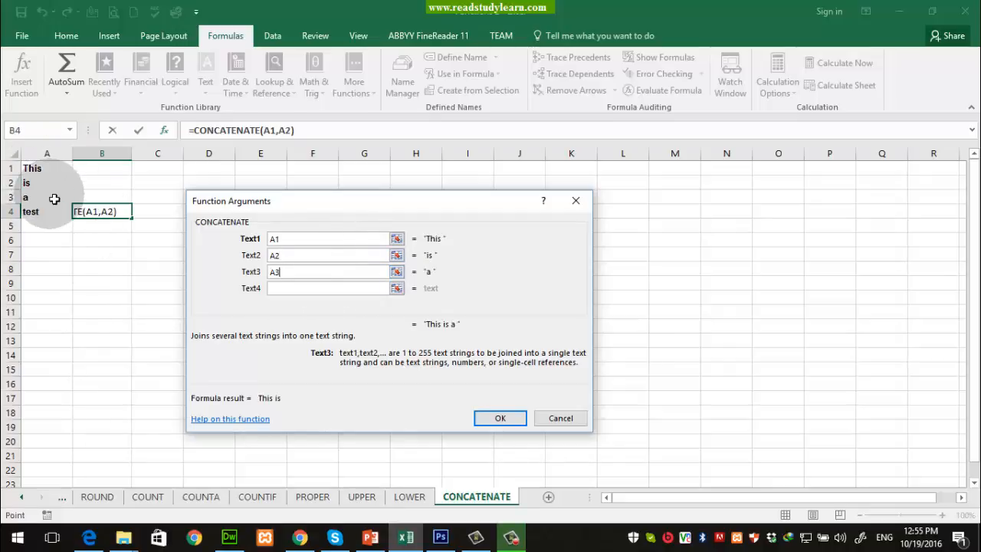
click(306, 287)
click(54, 216)
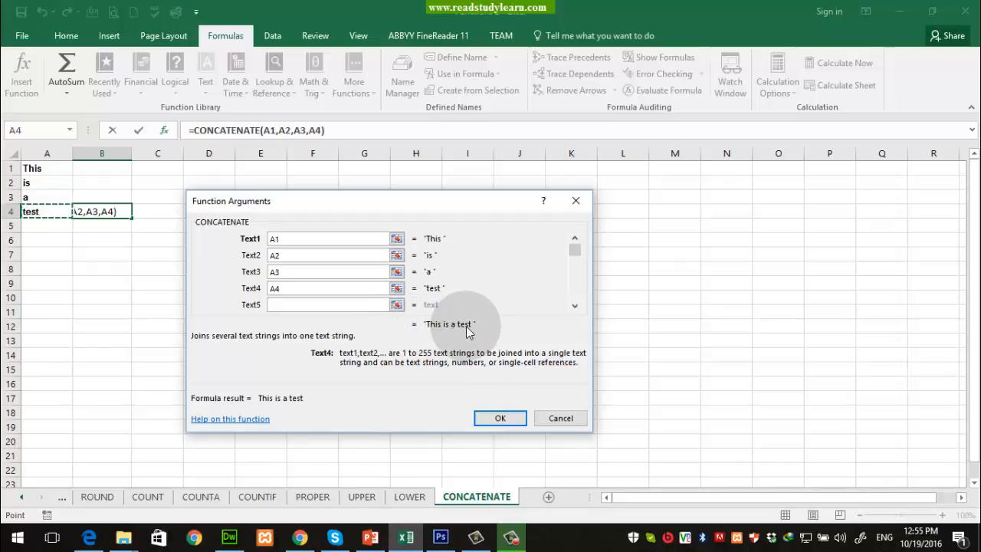
click(505, 422)
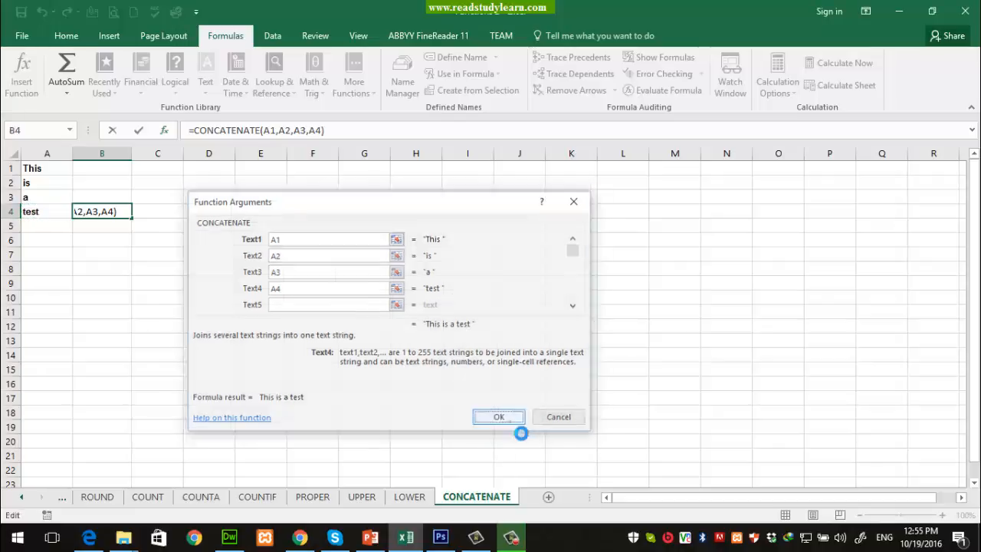
drag(33, 168, 37, 212)
Step: Copy B4 and paste it into G8 as the plain value 'This is a test'
click(107, 216)
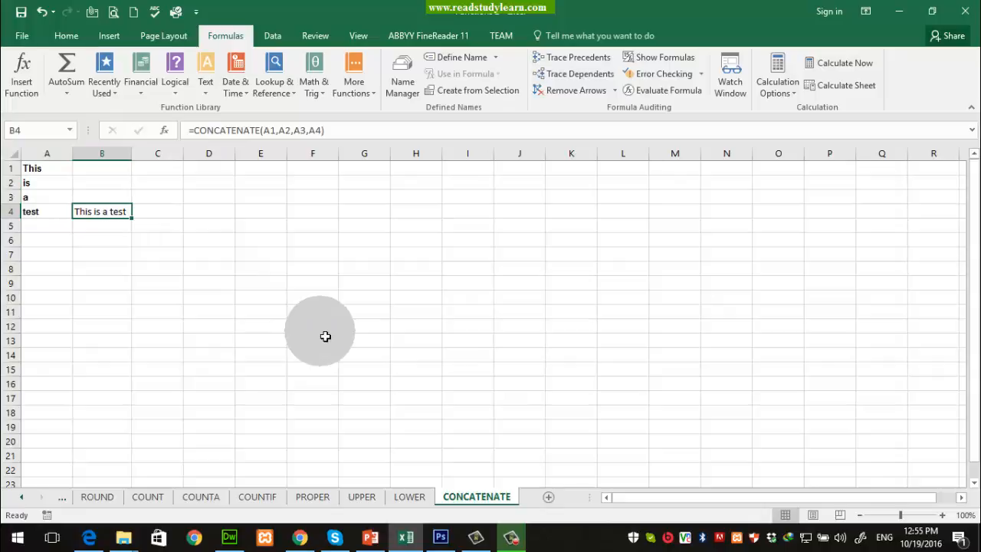
key(ctrl+c)
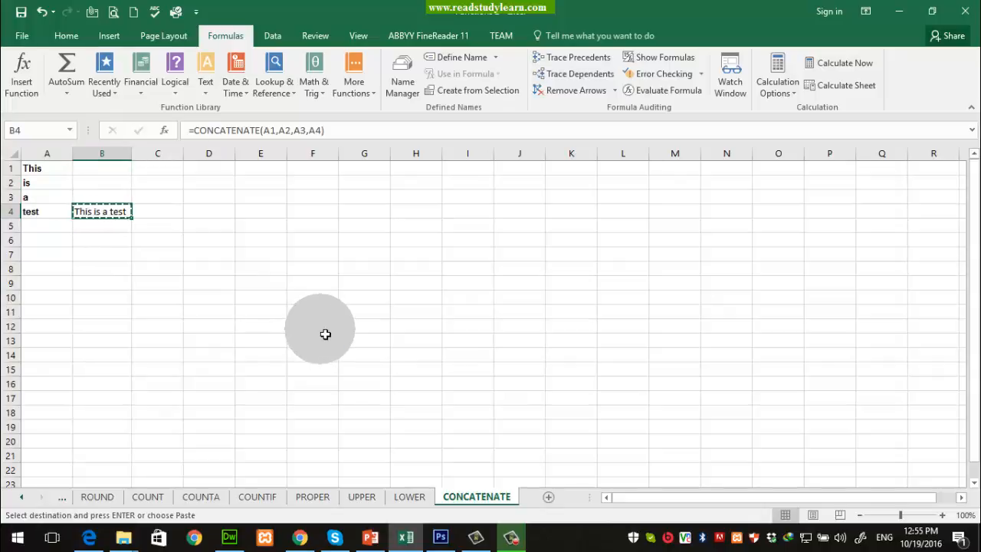
right_click(367, 268)
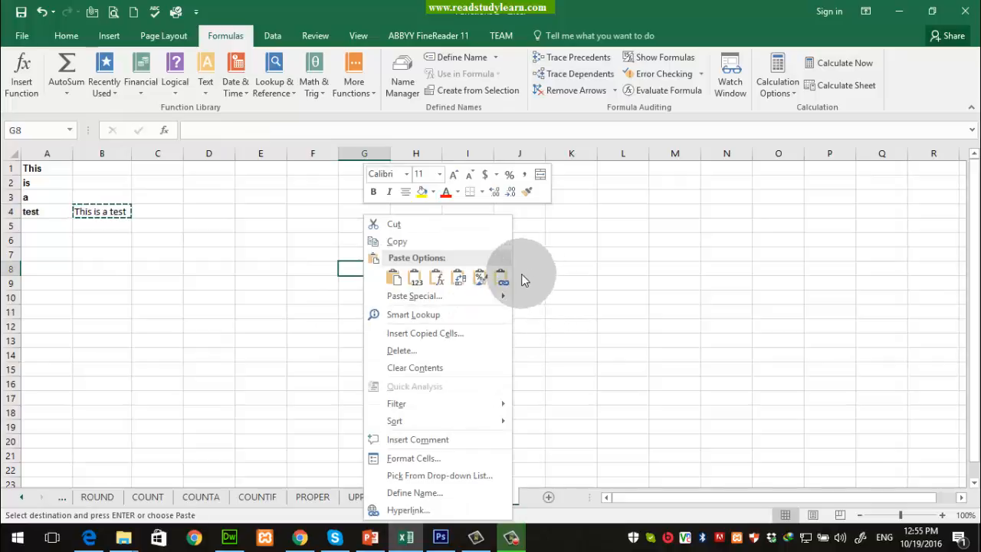
click(416, 281)
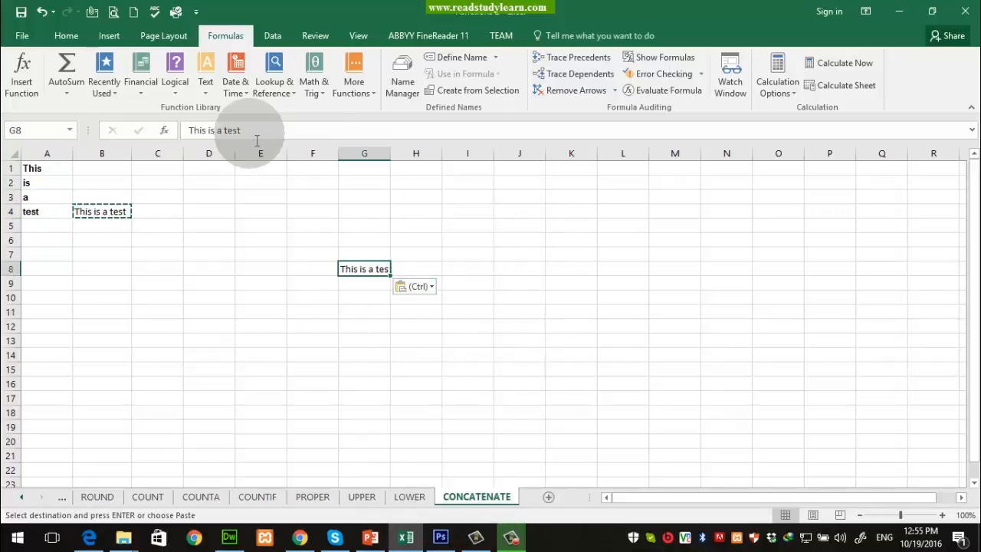
click(196, 131)
click(233, 355)
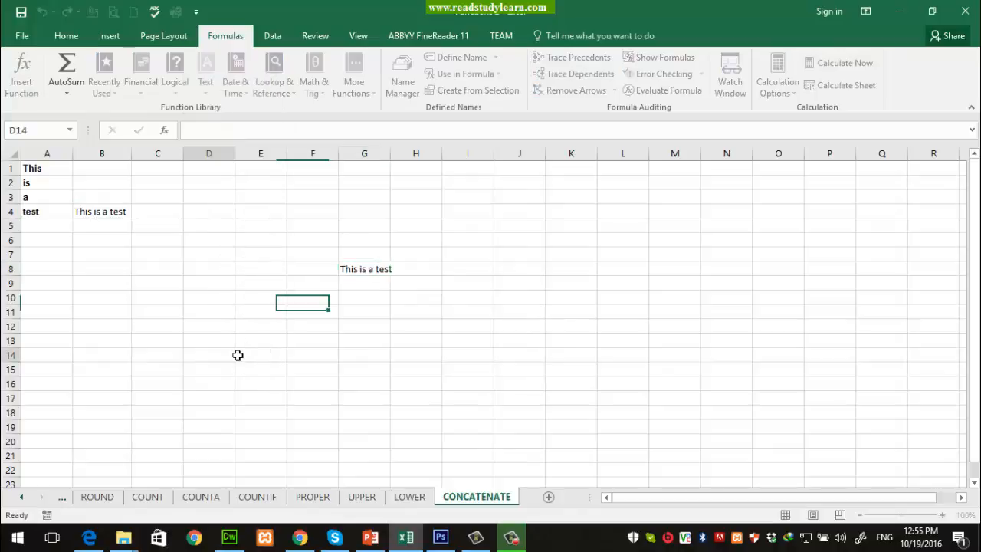
click(115, 213)
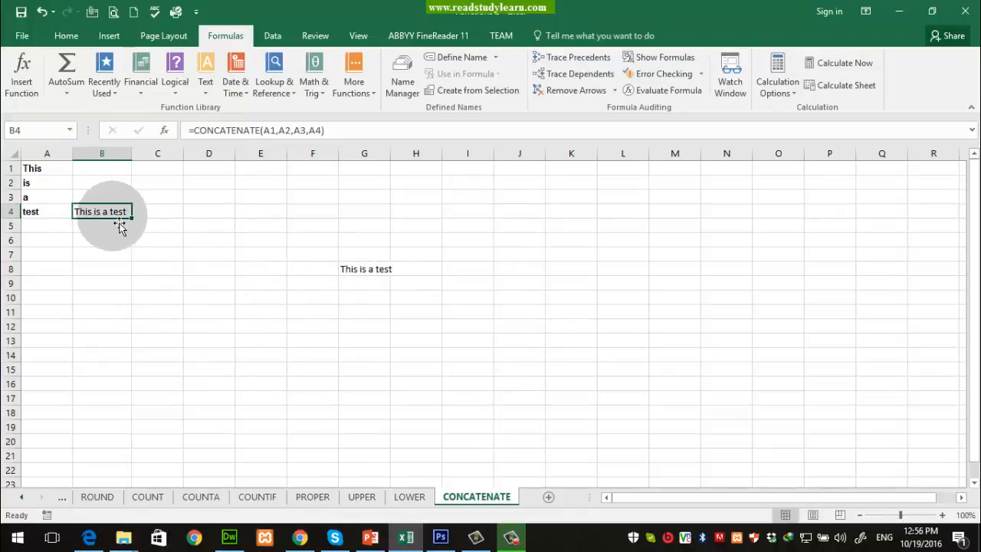
click(50, 186)
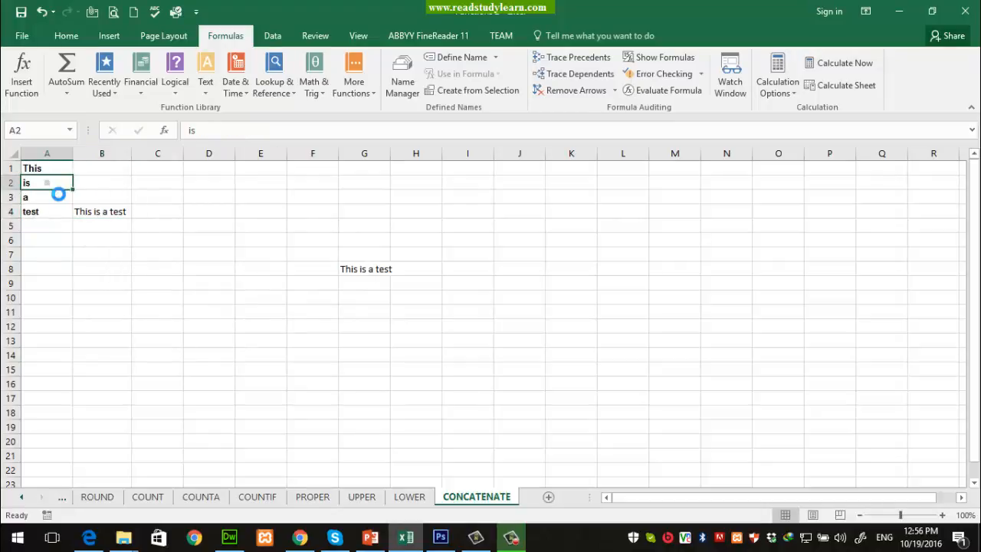
key(Delete)
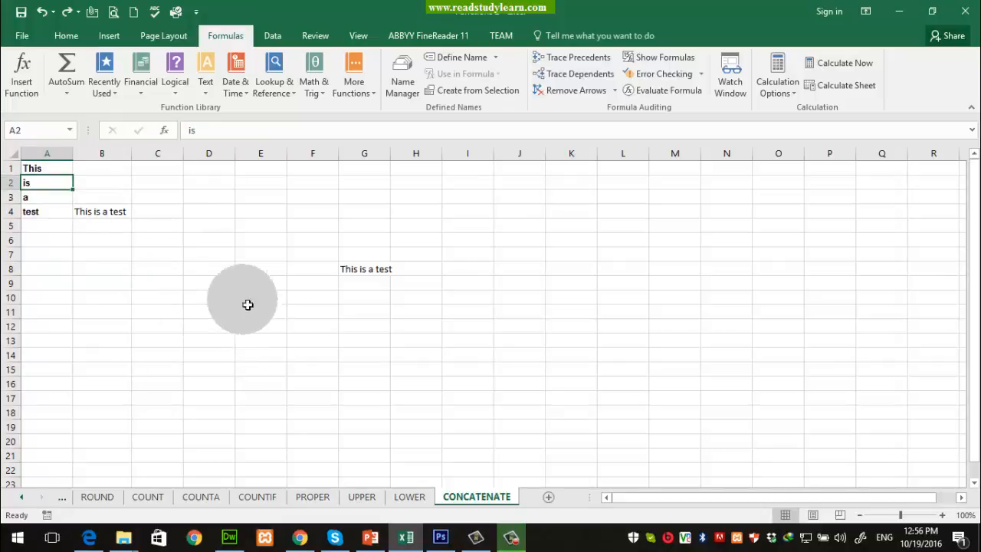
click(112, 216)
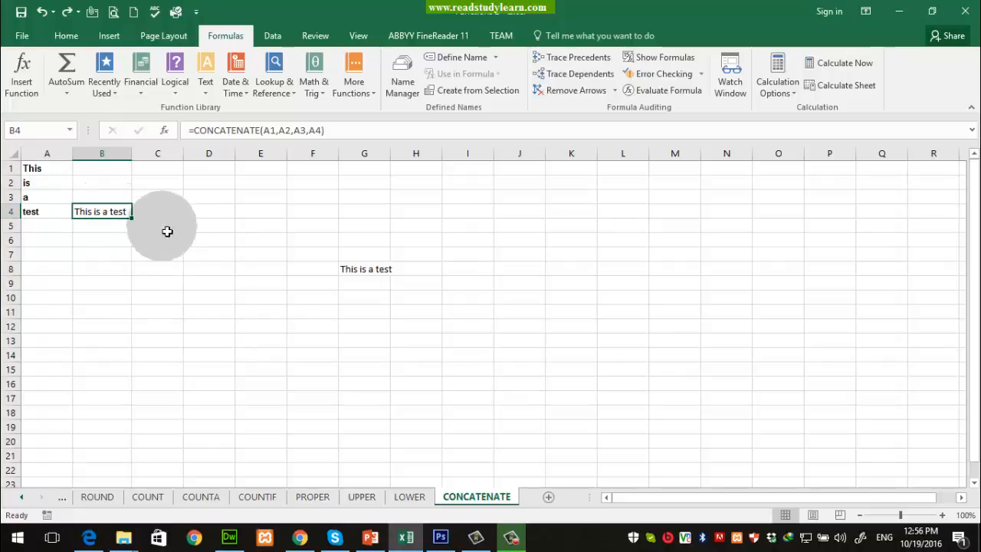
click(363, 269)
right_click(368, 273)
key(Escape)
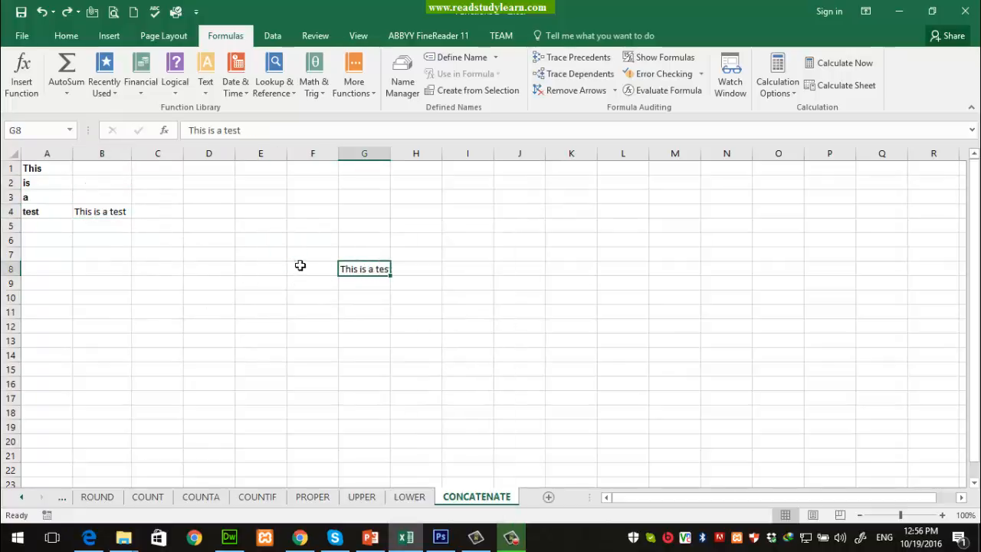
click(42, 167)
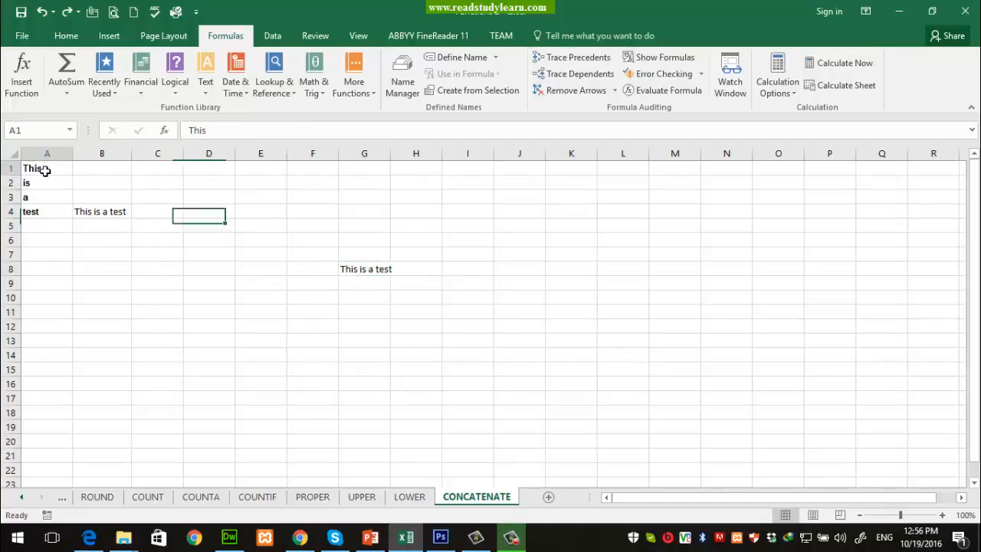
key(Delete)
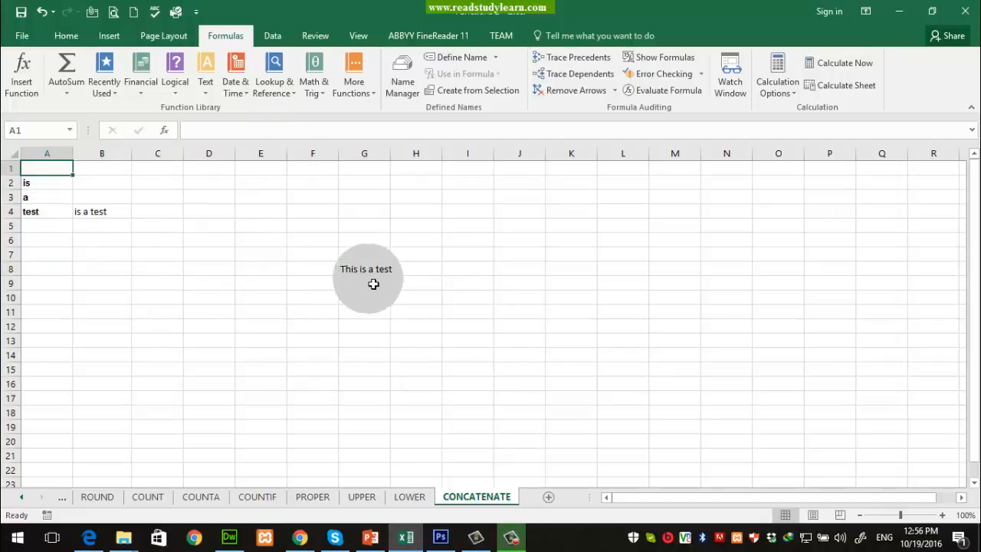
click(376, 285)
key(Up)
click(91, 212)
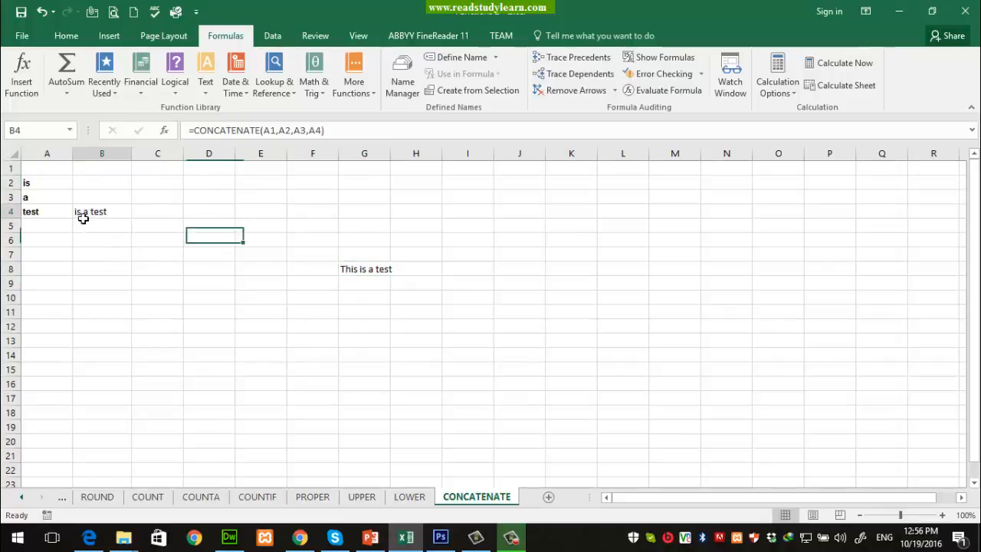
key(ctrl+z)
key(ctrl+z)
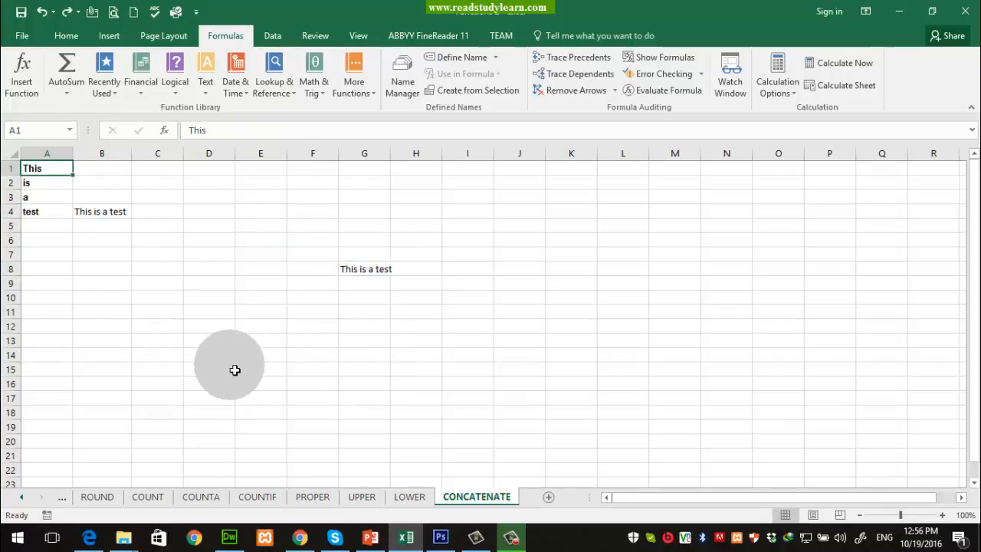
click(62, 153)
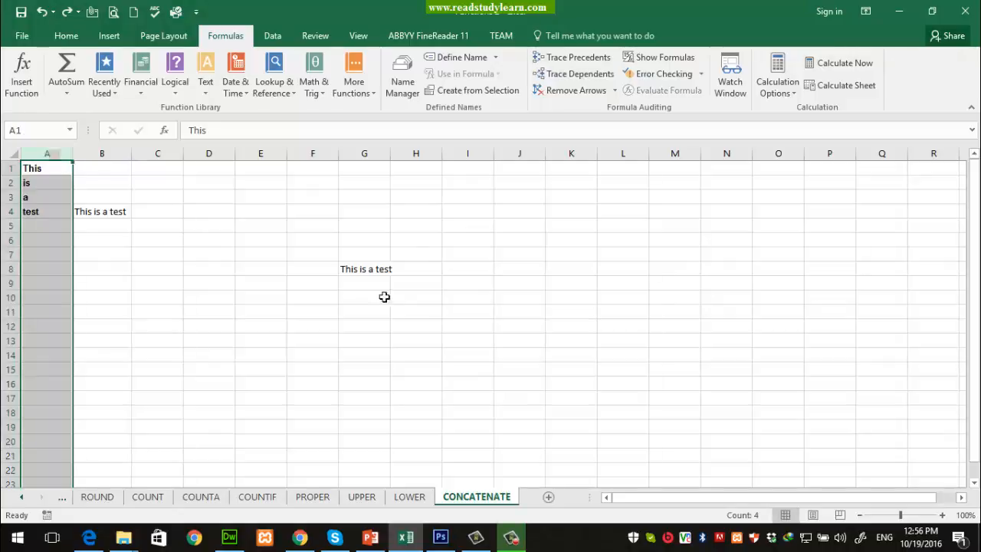
shift+click(384, 272)
Step: Clear A1:G8, enter a ten-digit phone number in A1 and widen column A
key(Delete)
click(381, 273)
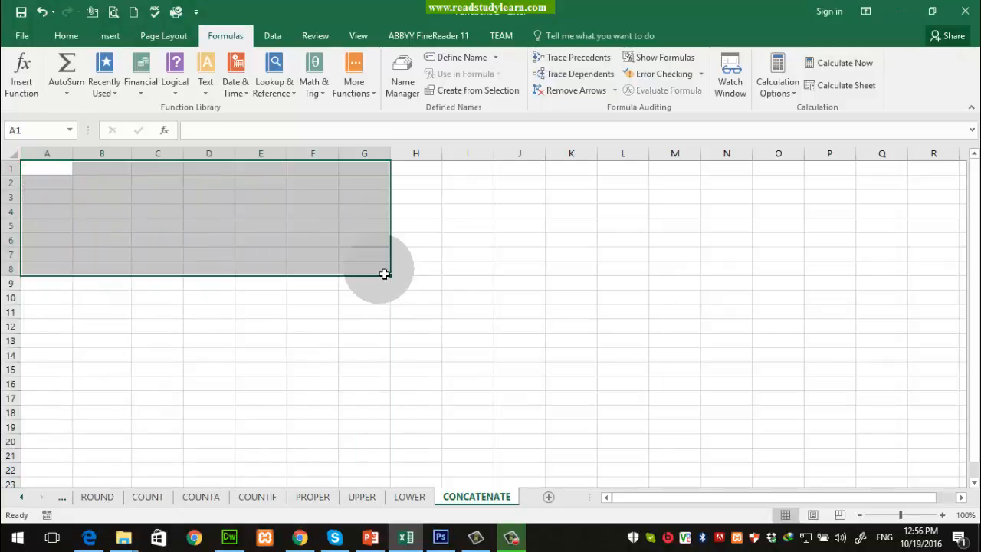
click(52, 170)
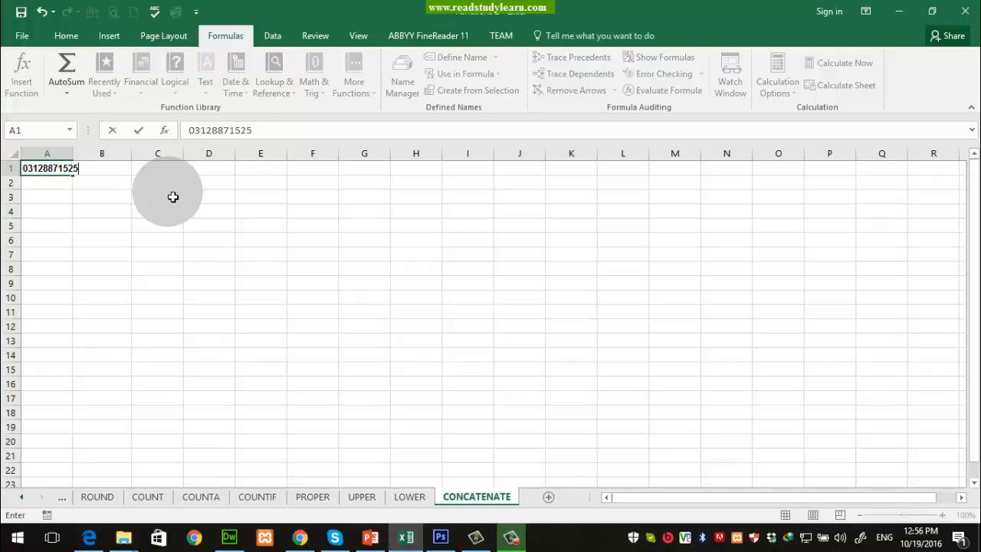
key(Return)
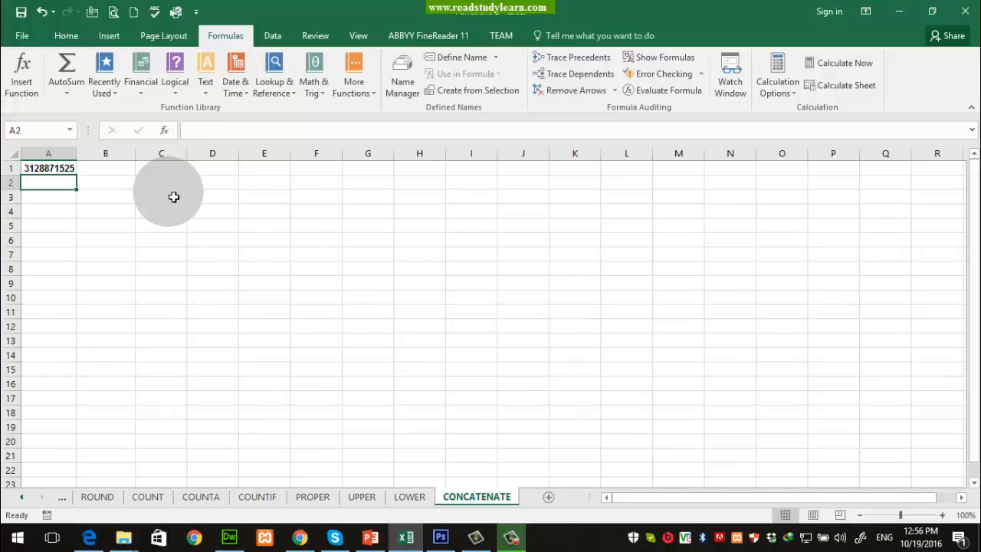
drag(73, 153, 116, 155)
Step: Format A1 as Number with 0 decimal places
click(88, 169)
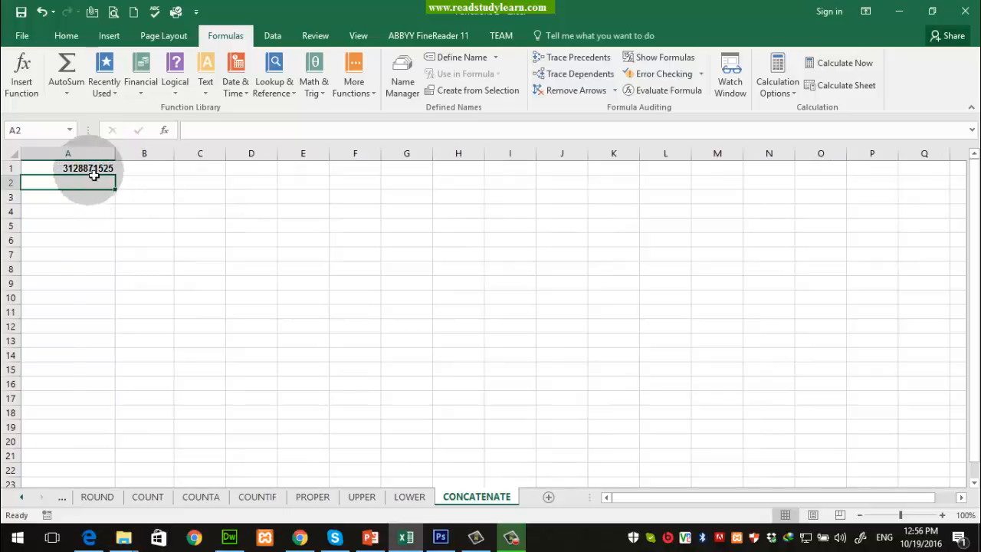
right_click(89, 167)
click(156, 414)
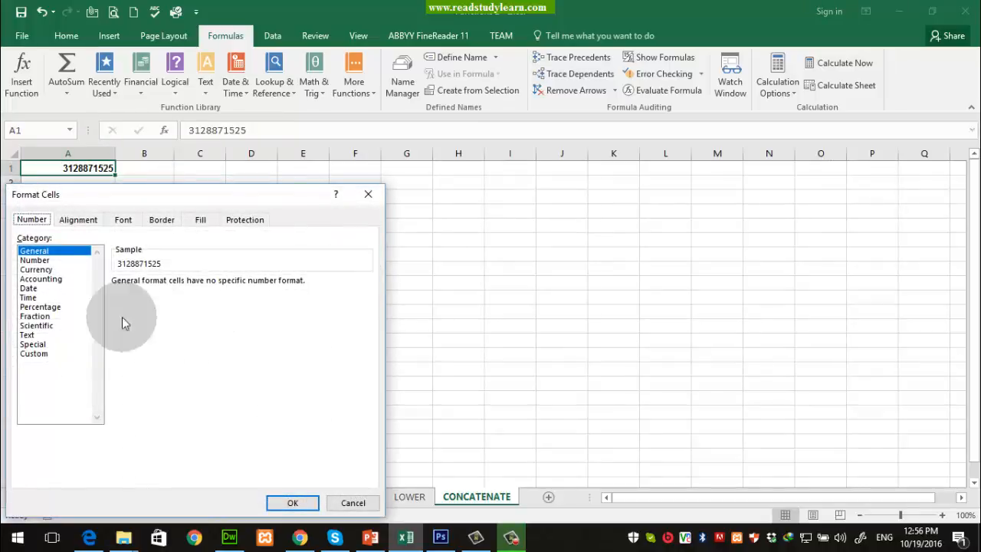
click(37, 260)
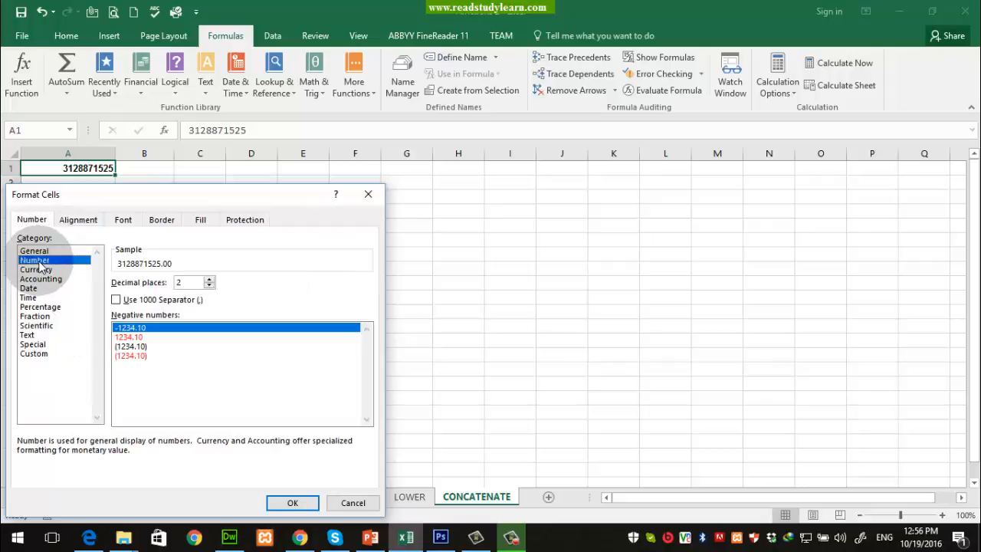
click(209, 286)
click(209, 286)
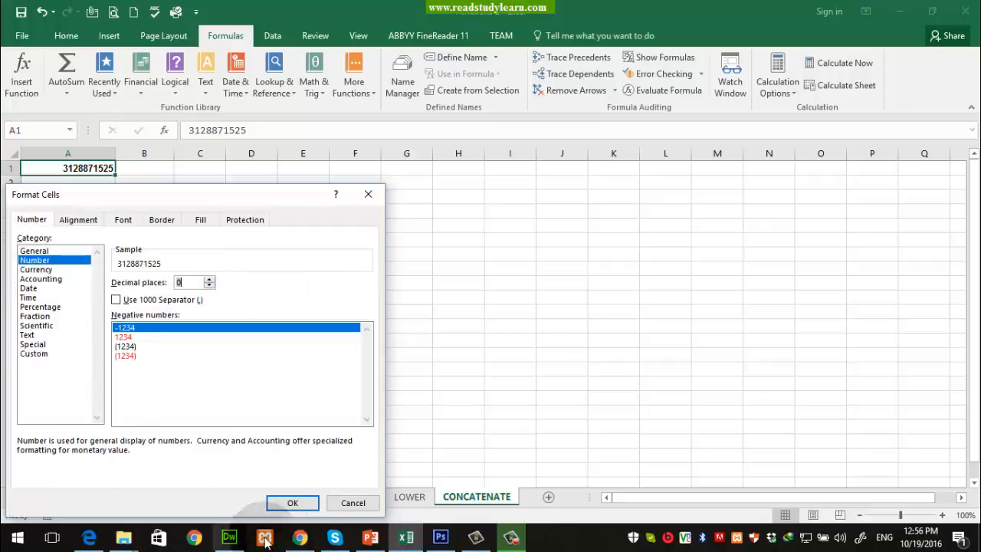
click(292, 503)
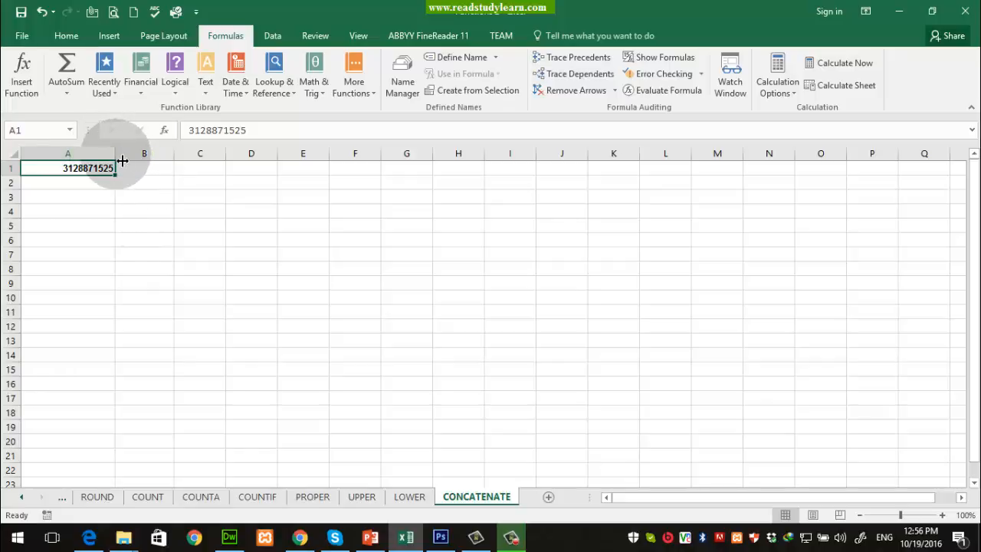
Step: Narrow column A and copy A1's phone number into every cell from A1 through A100
drag(113, 159, 100, 159)
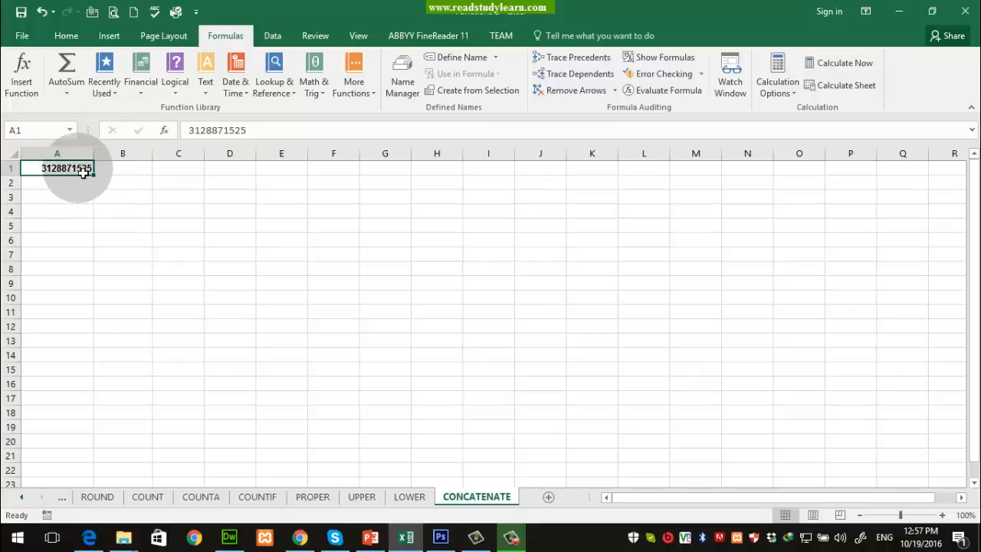
key(ctrl+c)
scroll(151, 327, down, 20)
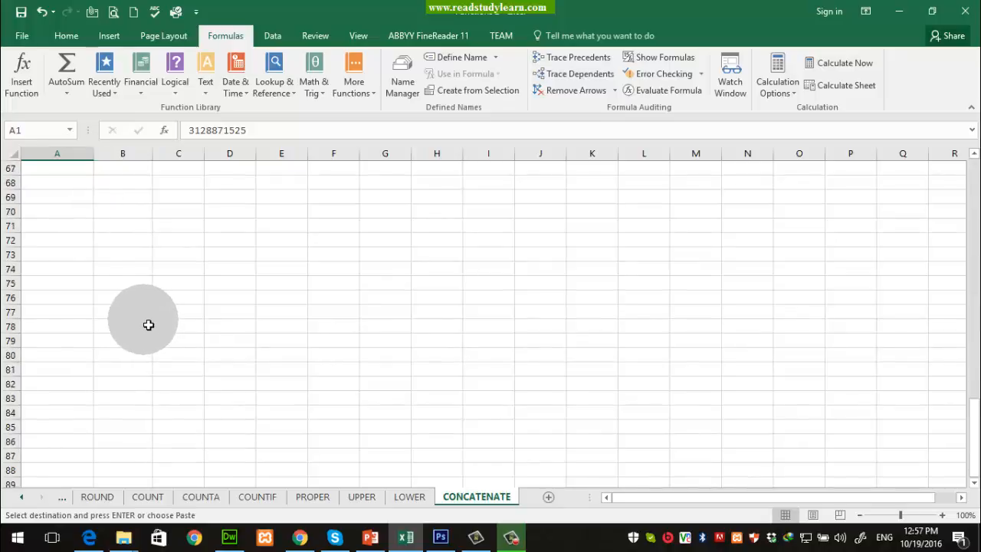
scroll(148, 325, down, 7)
shift+click(43, 343)
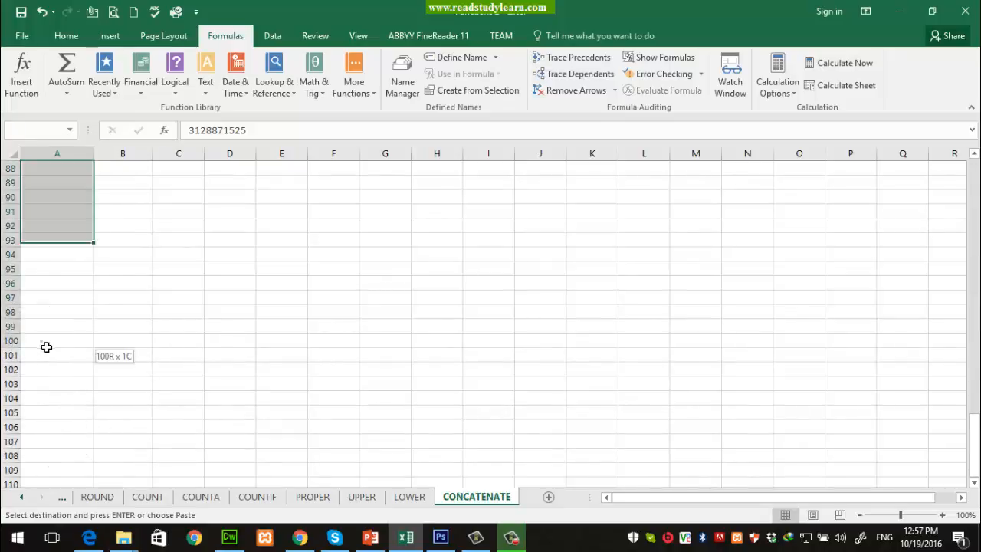
key(ctrl+v)
click(47, 232)
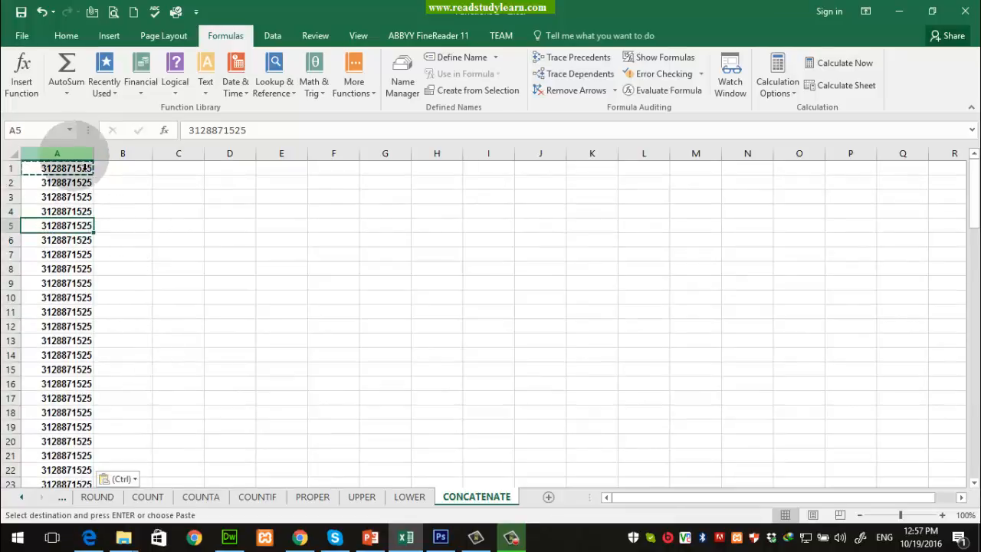
click(75, 156)
click(134, 212)
click(84, 170)
key(Escape)
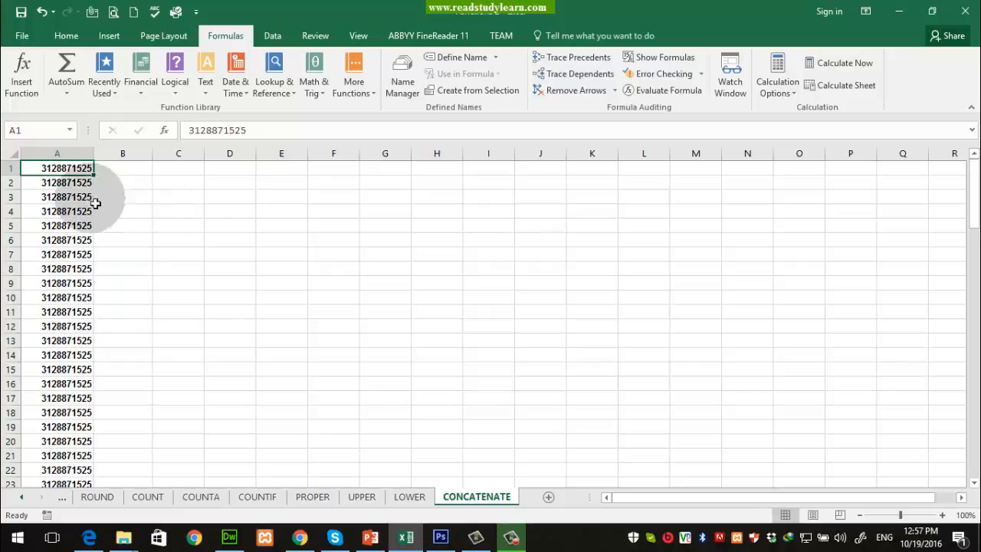
Step: Append a semicolon to the phone number in A1
drag(49, 171, 57, 412)
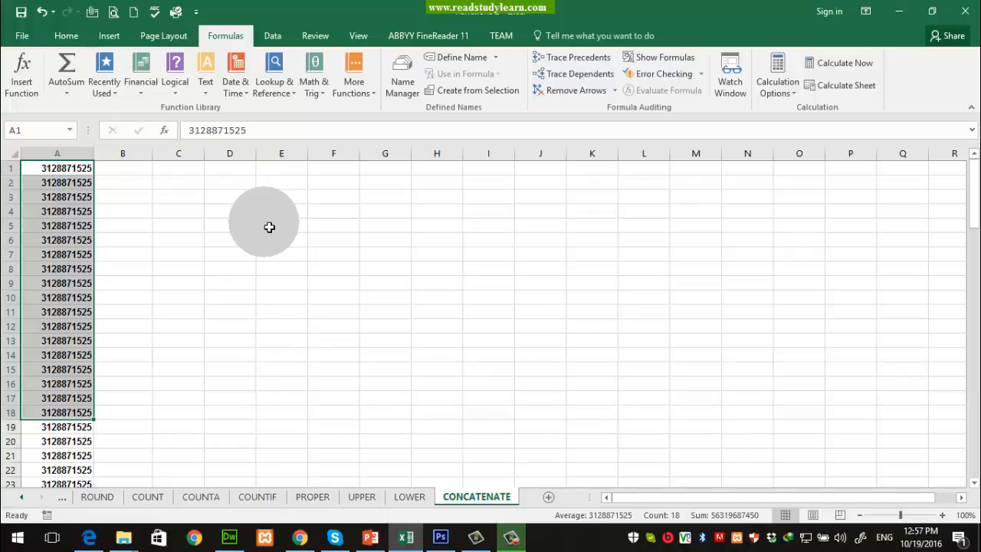
click(265, 133)
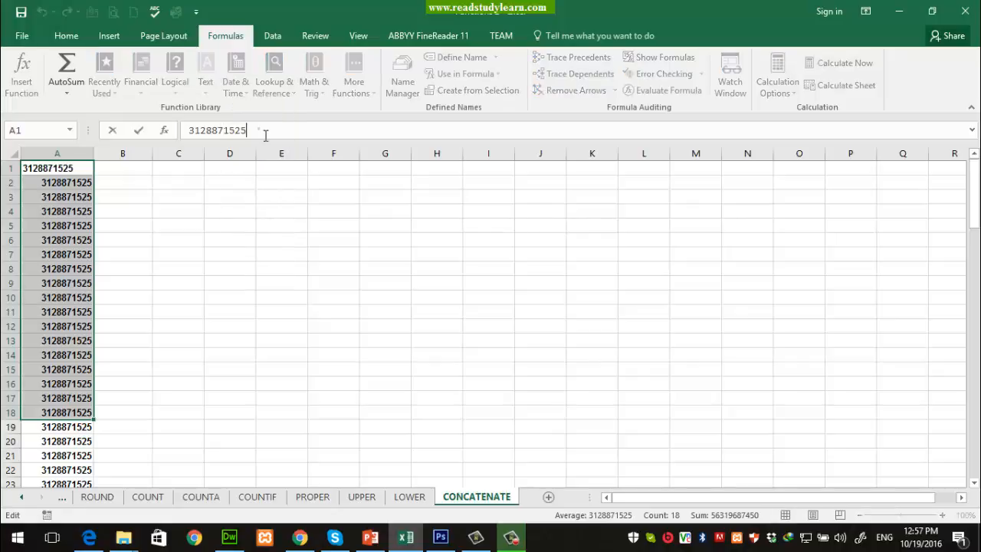
click(265, 133)
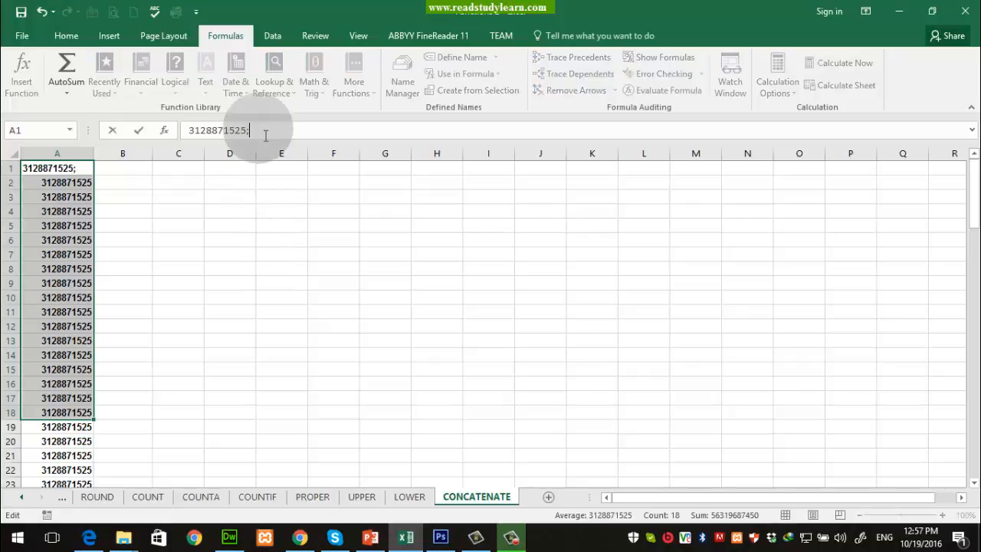
click(269, 228)
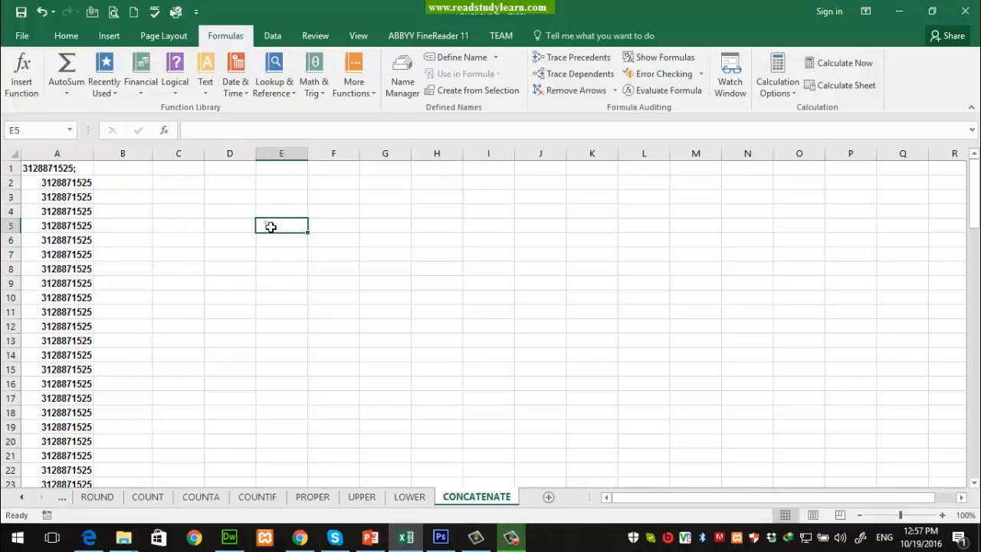
Step: Try prefixing A1's number with +92, which Excel treats as a formula
click(49, 162)
click(190, 131)
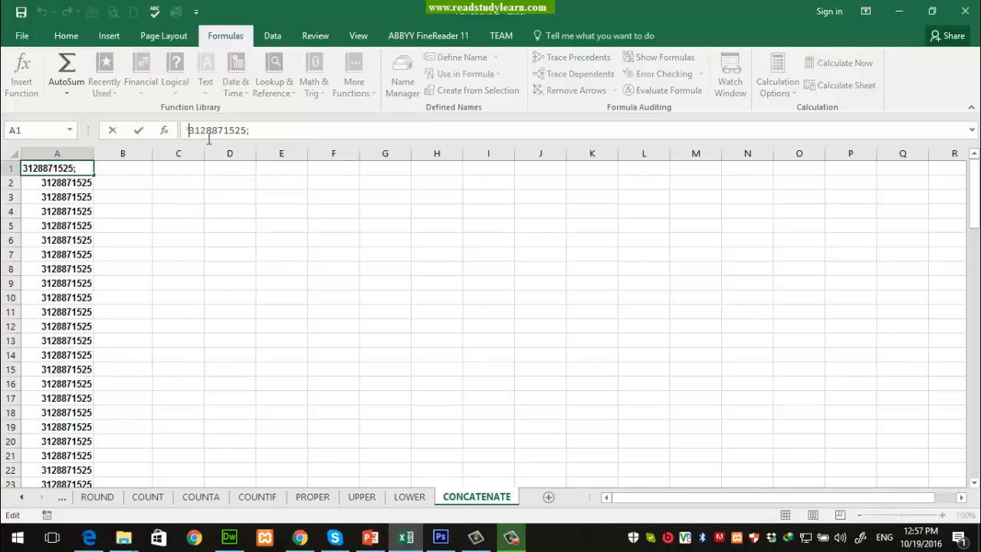
text(+92)
click(208, 135)
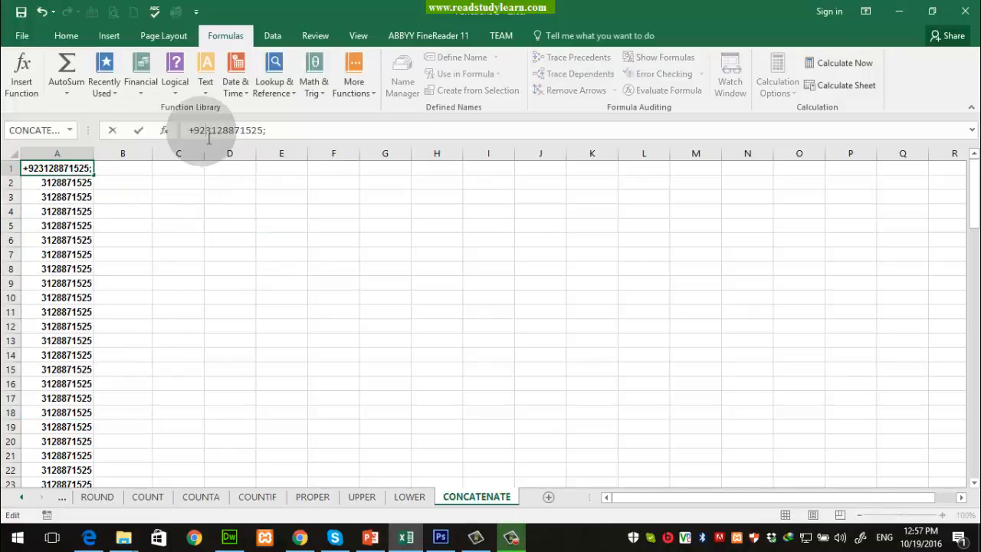
key(Return)
key(Return)
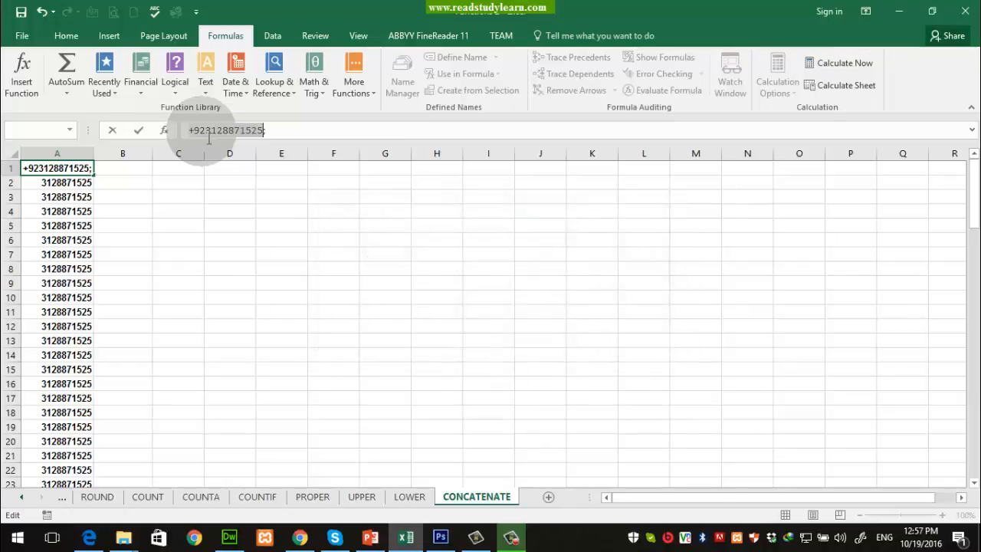
Step: Cancel the broken A1 edit and set A1 through A100 to General number format
click(105, 186)
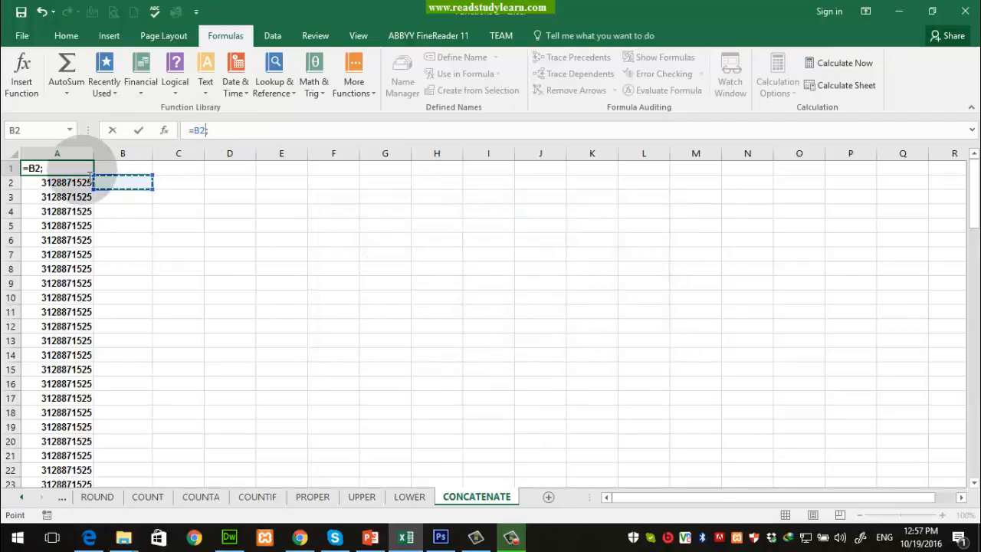
key(Escape)
click(86, 174)
key(ctrl+shift+Down)
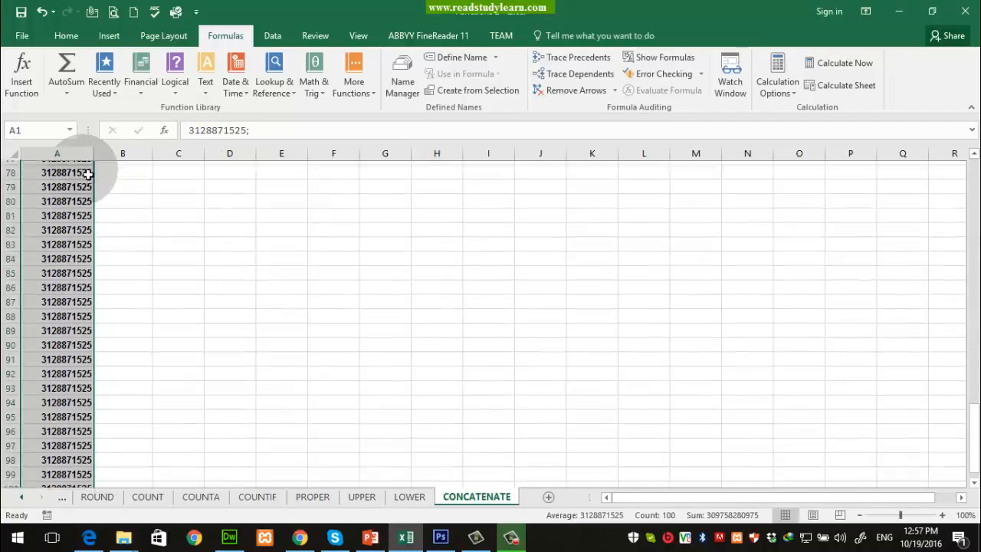
right_click(83, 170)
click(66, 37)
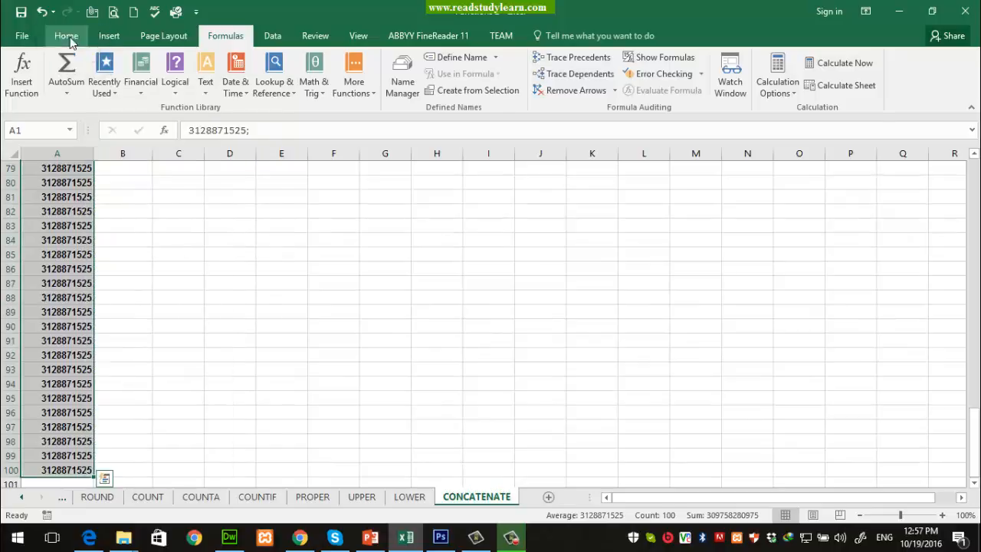
click(566, 63)
click(521, 84)
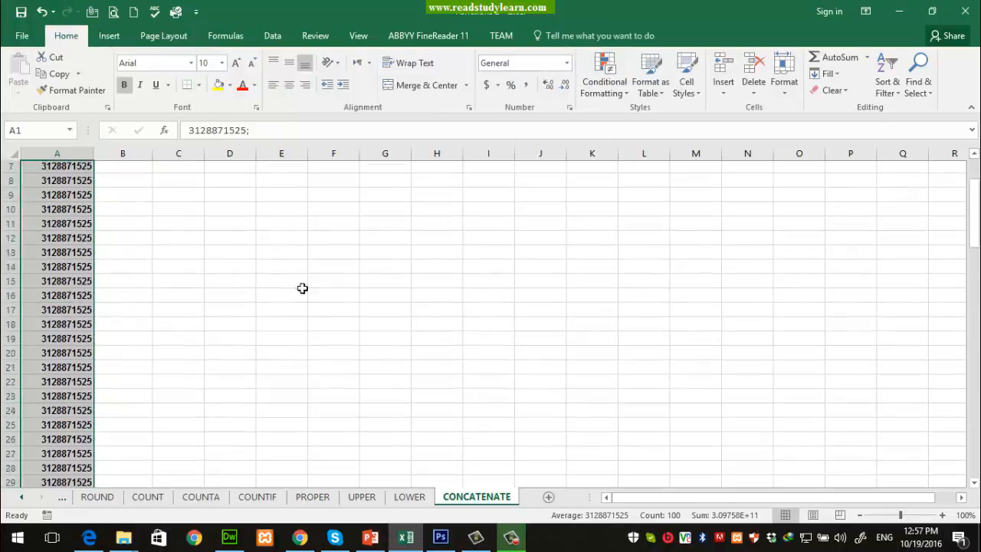
scroll(87, 256, up, 20)
Step: Retype +92 at the start of A1's entry and commit it, triggering the formula warning
click(55, 170)
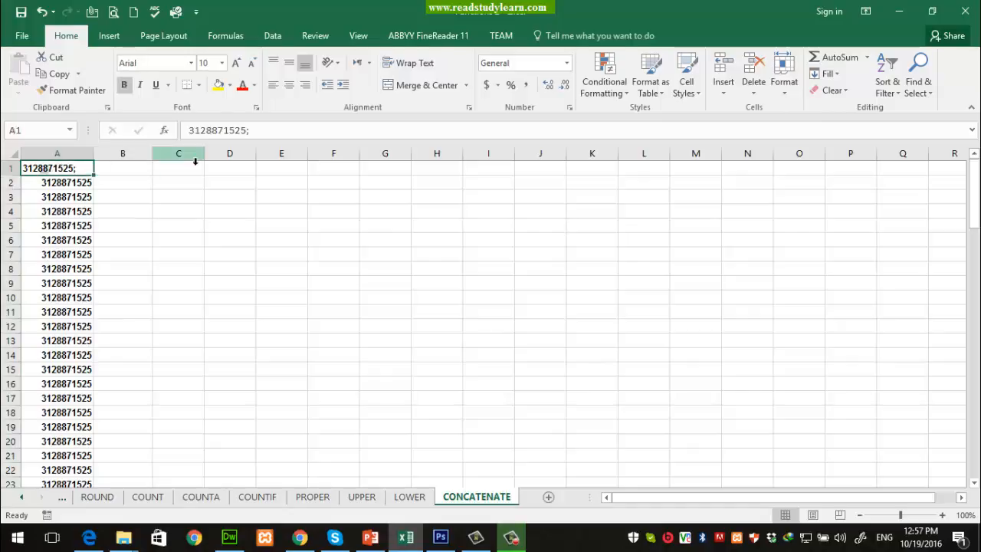
click(190, 132)
text(+)
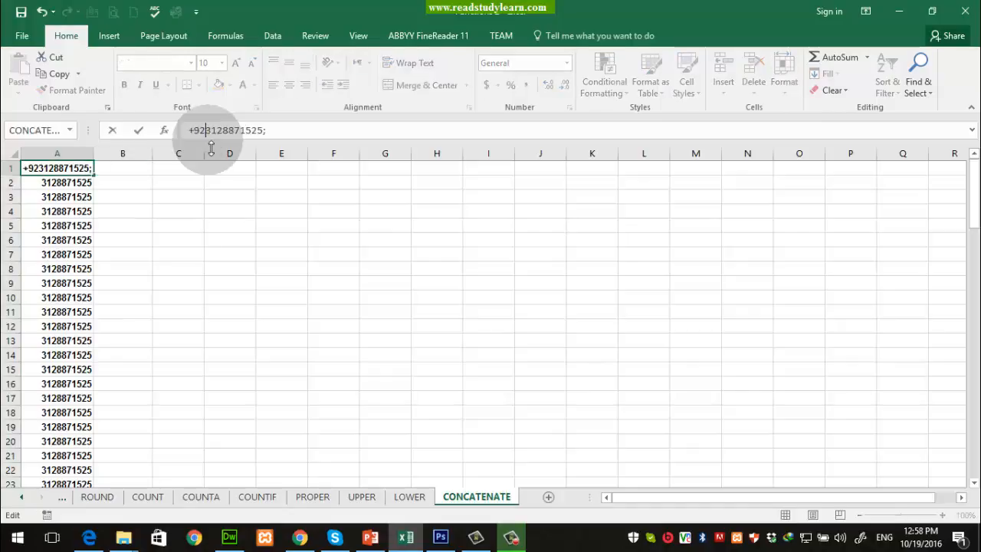
text(92)
key(Return)
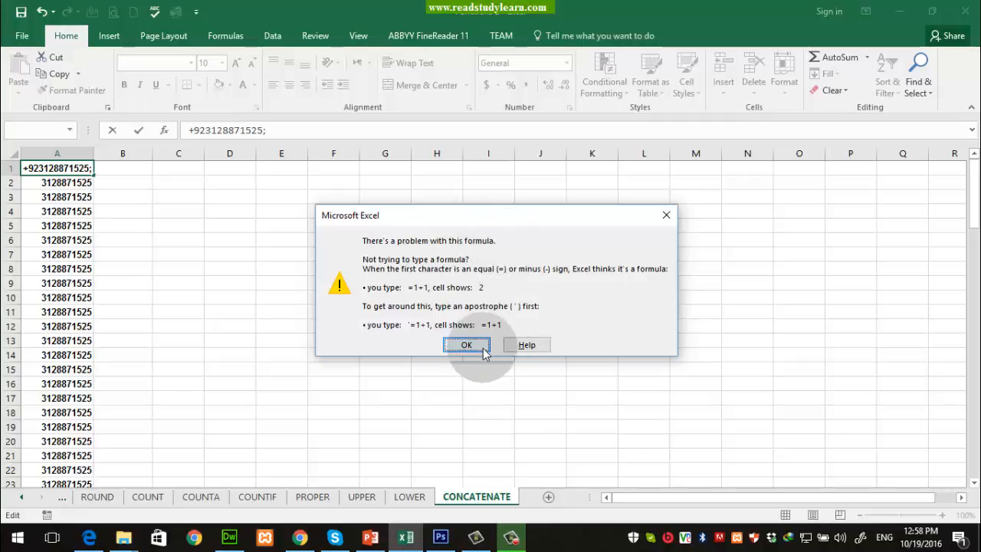
Step: Dismiss the formula warning and re-enter A1 as the +92-prefixed number, shown in scientific notation
click(467, 345)
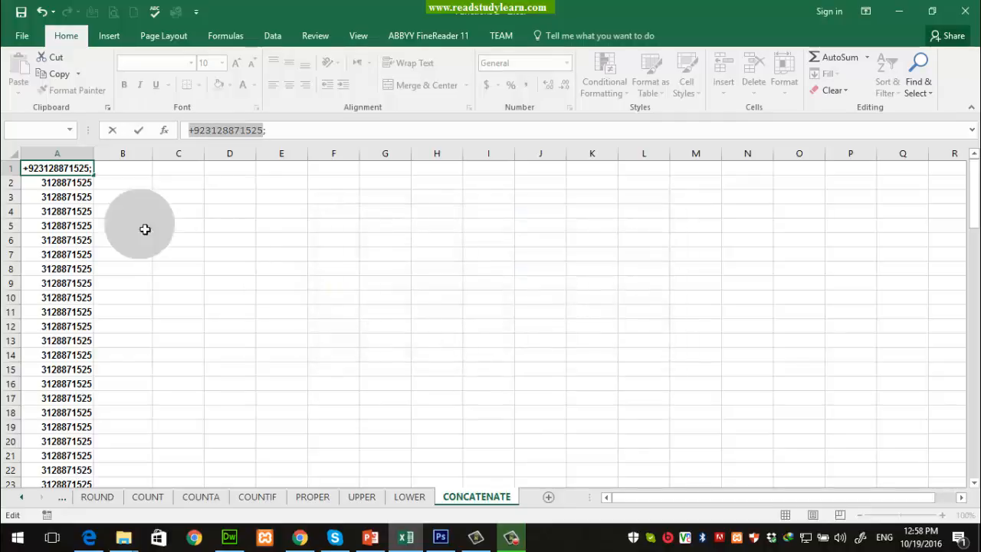
click(111, 212)
key(Escape)
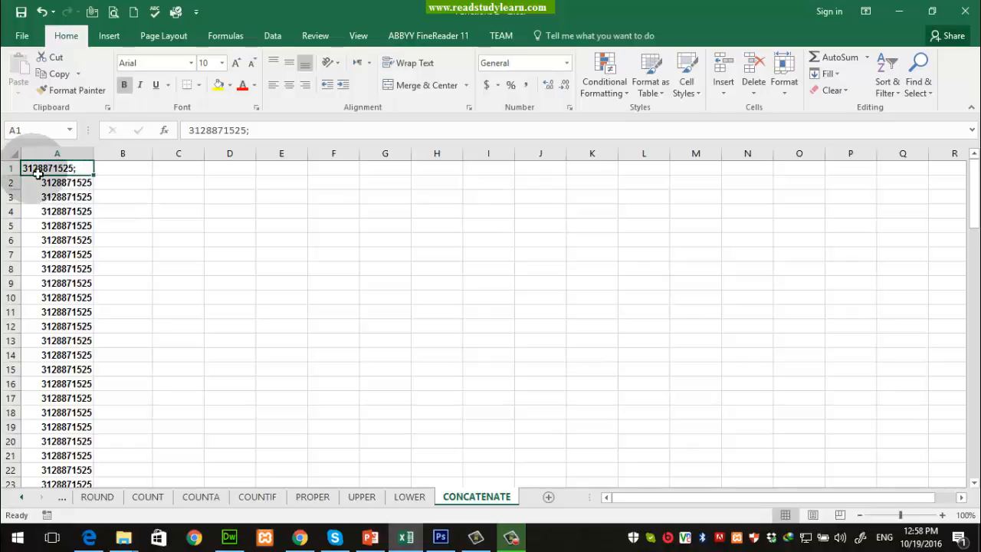
text(+92)
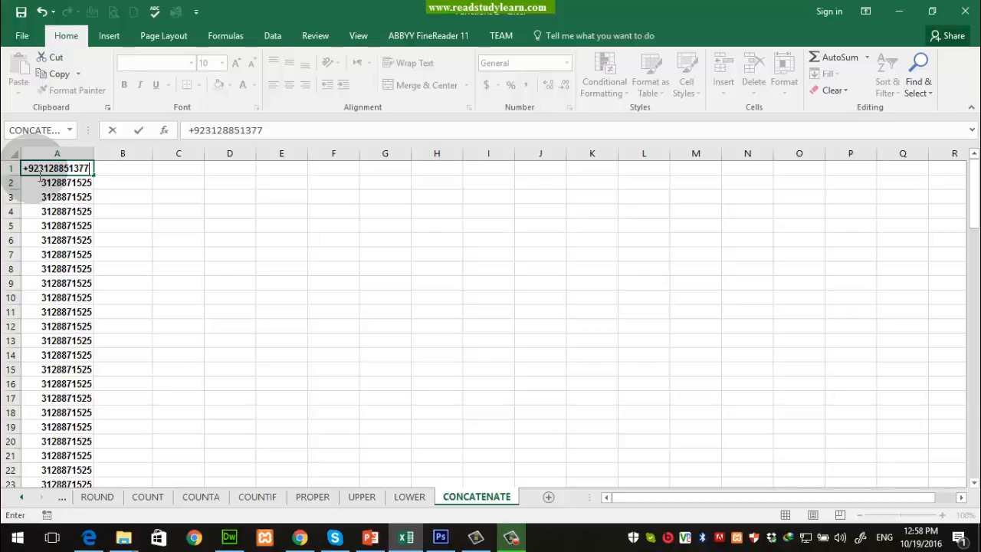
key(Return)
click(39, 170)
key(alt+h)
Step: Widen column A so A1's full number has room to display
key(o)
key(i)
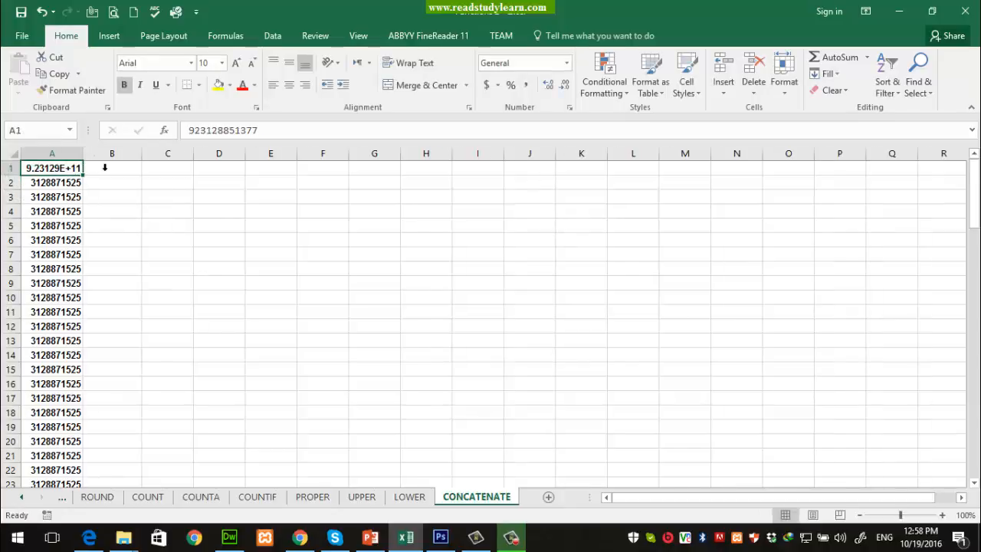
drag(89, 167, 131, 160)
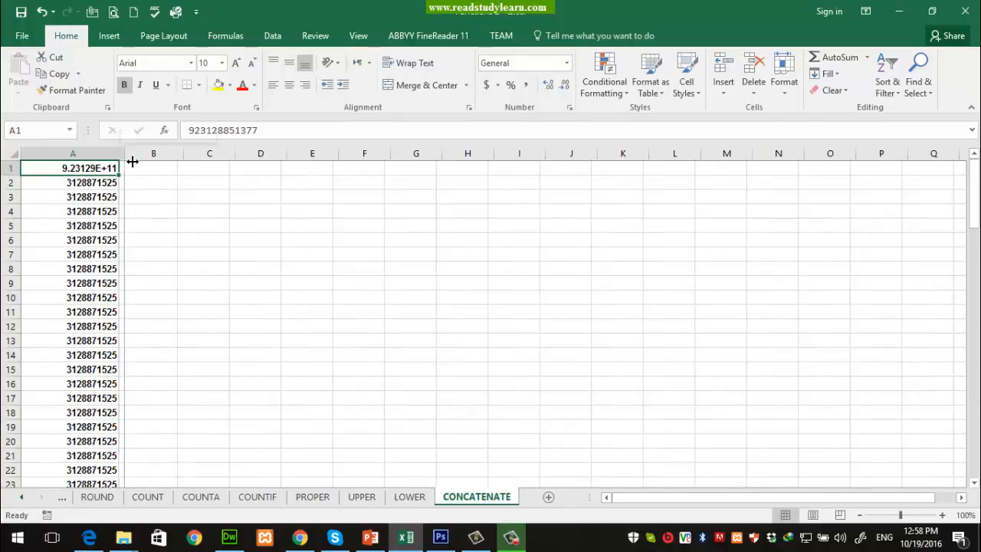
Step: Format A1 as Number with zero decimal places so the whole number shows
click(567, 65)
click(561, 122)
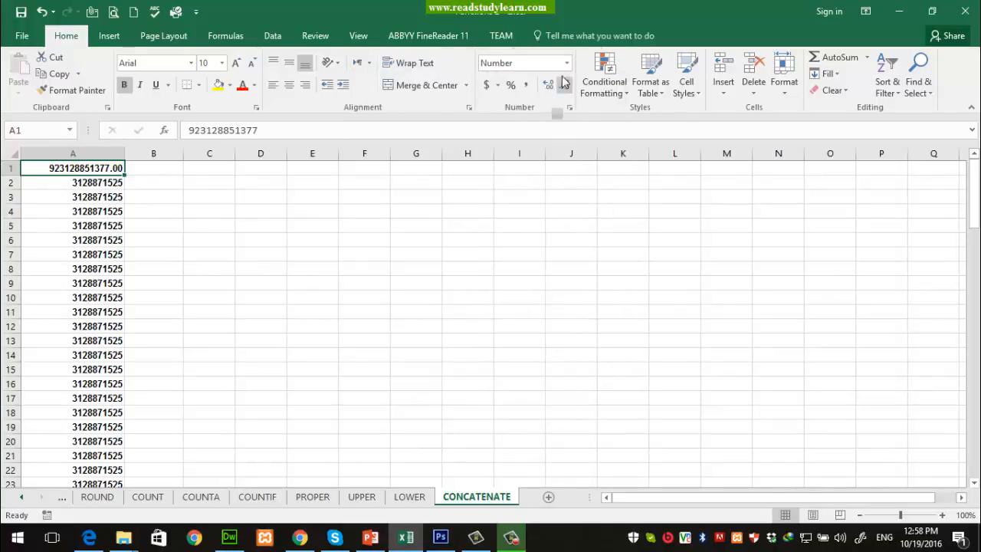
click(549, 85)
click(548, 86)
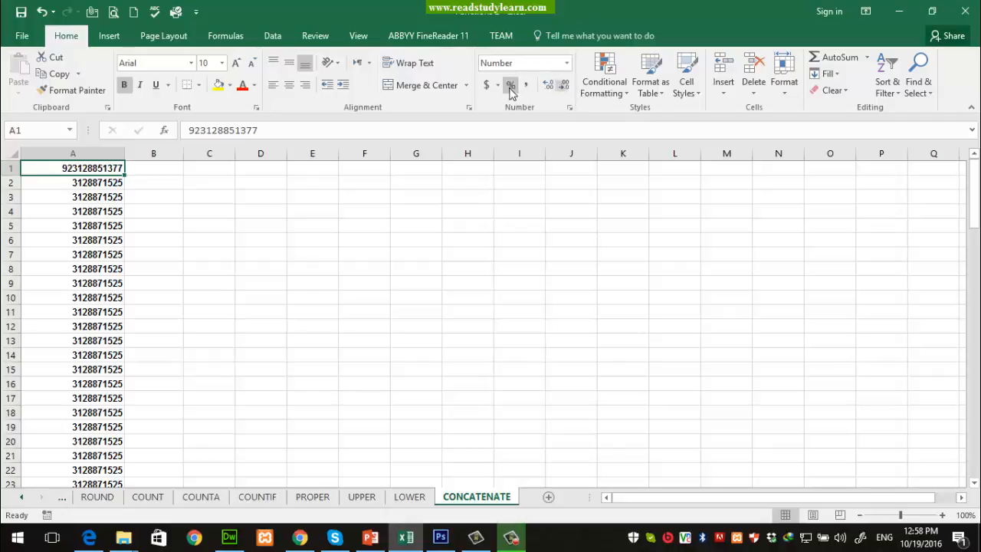
click(567, 63)
click(558, 400)
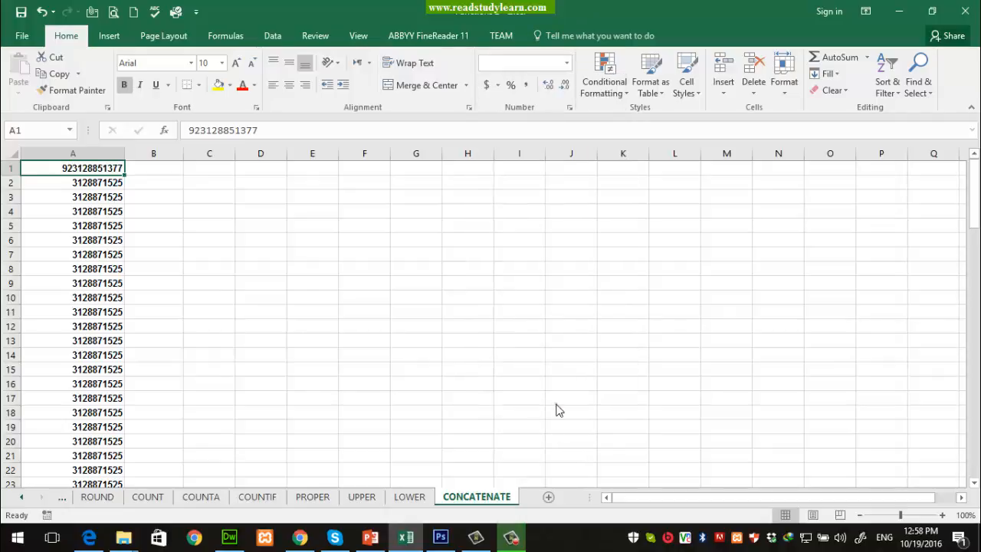
Step: Apply the Custom number format code 0 to A1 in Format Cells
click(235, 214)
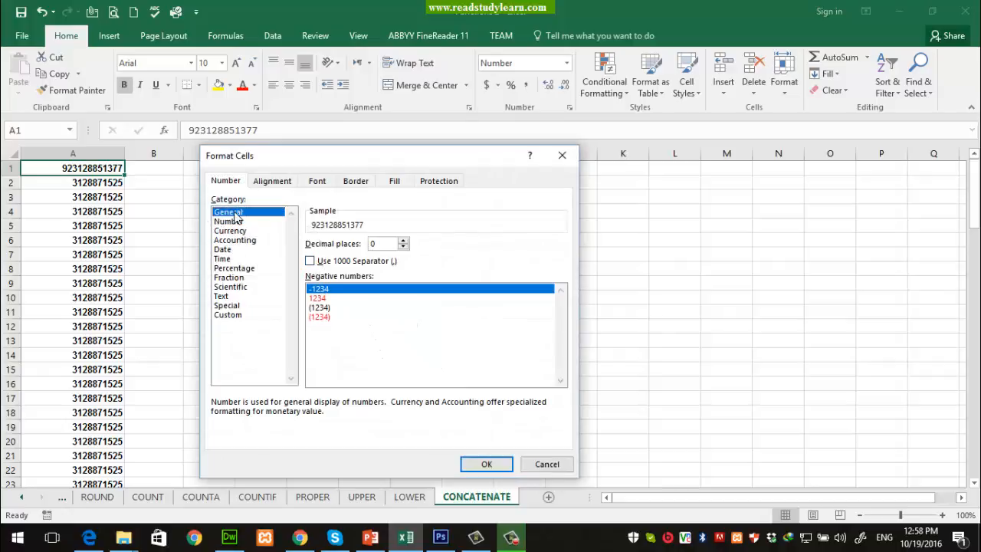
click(230, 221)
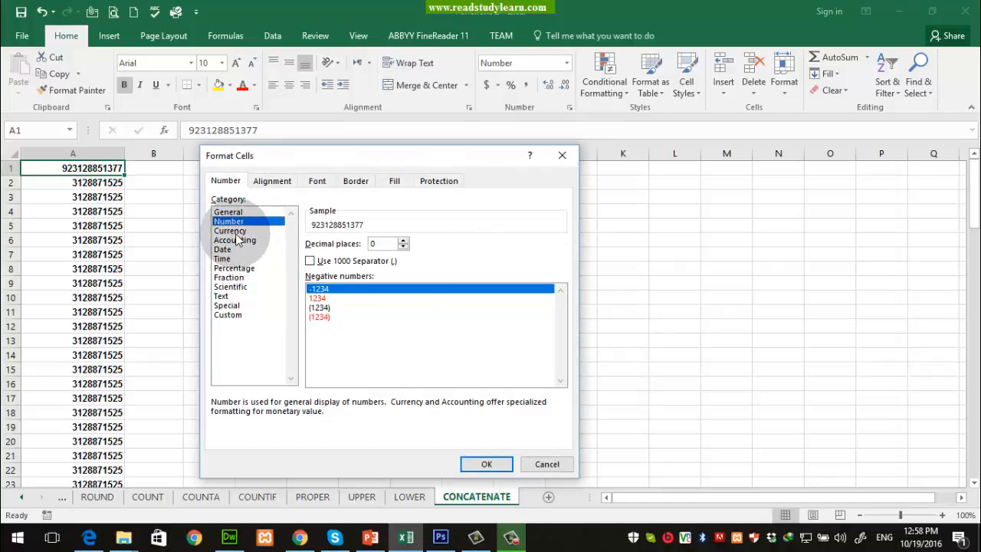
click(230, 315)
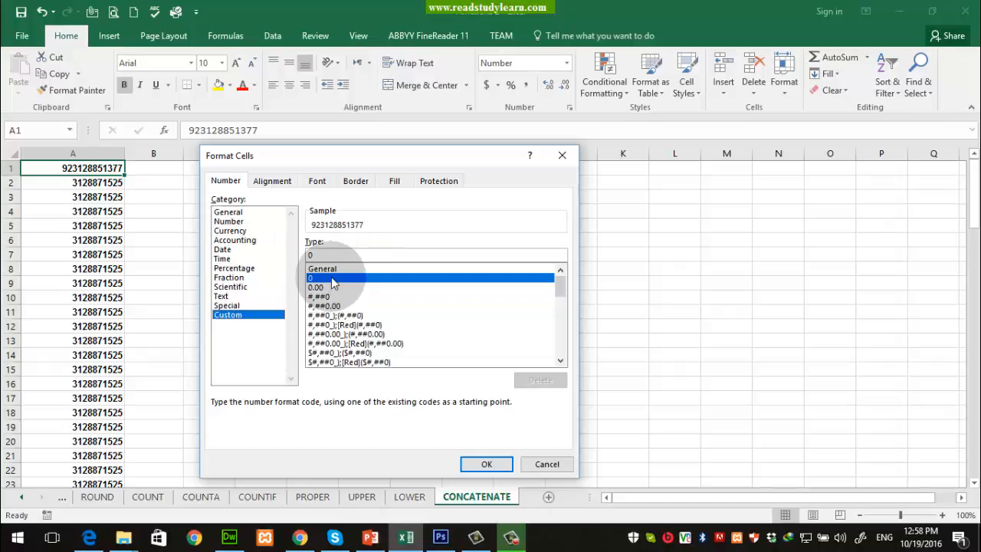
click(487, 465)
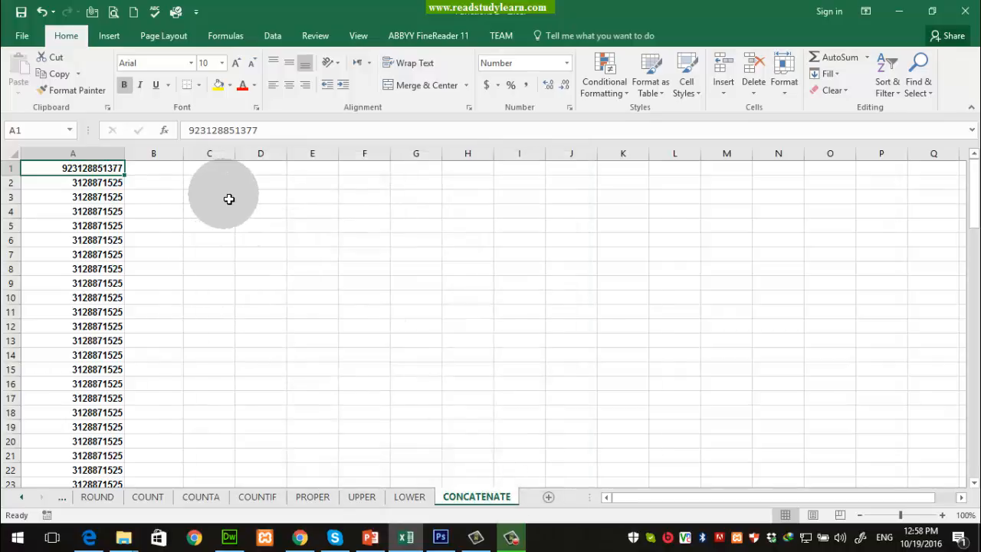
Step: Add a semicolon to A1's value, then remove it again
click(274, 135)
text(;)
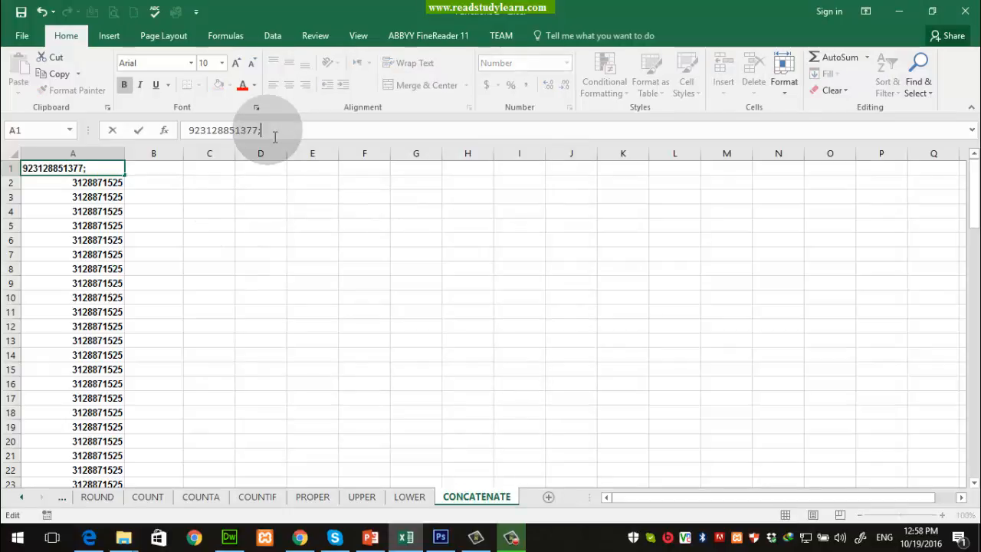
key(Return)
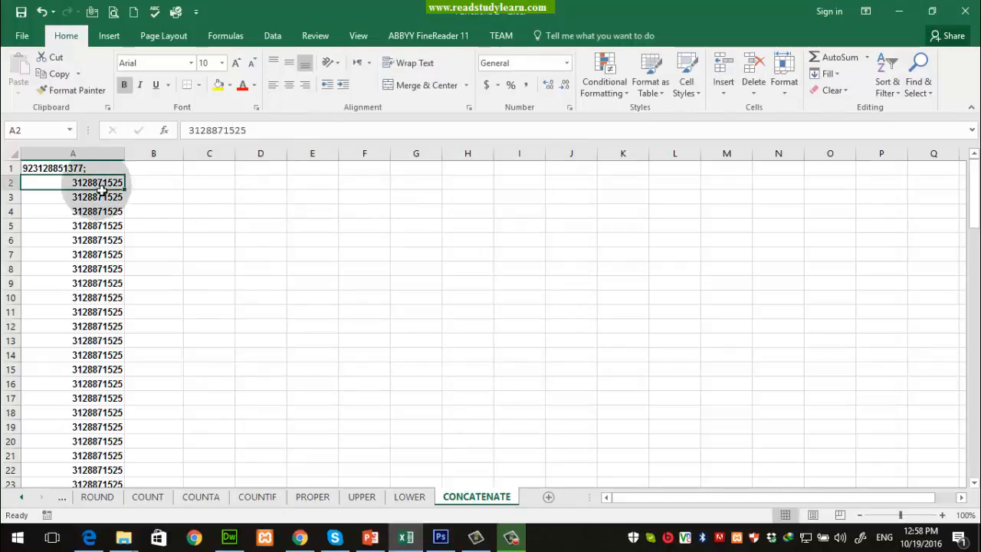
click(75, 171)
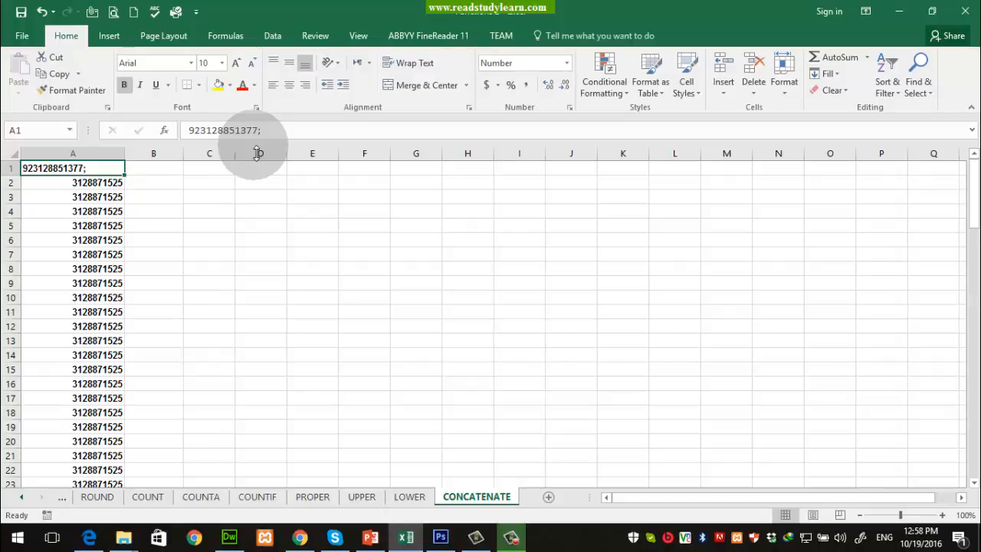
key(BackSpace)
key(ctrl+Return)
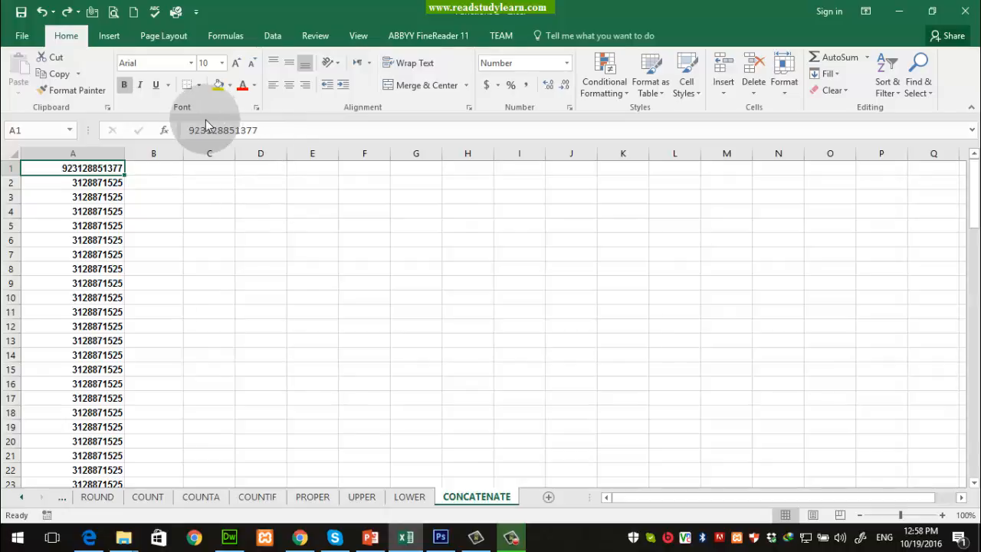
Step: Copy the phone number from A2 into A1
click(99, 183)
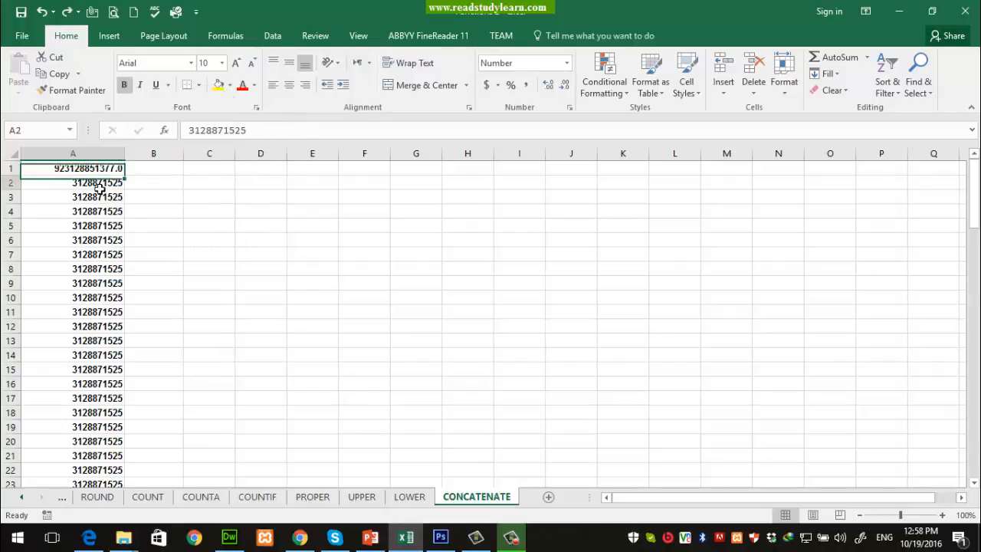
key(ctrl+c)
key(Up)
key(ctrl+v)
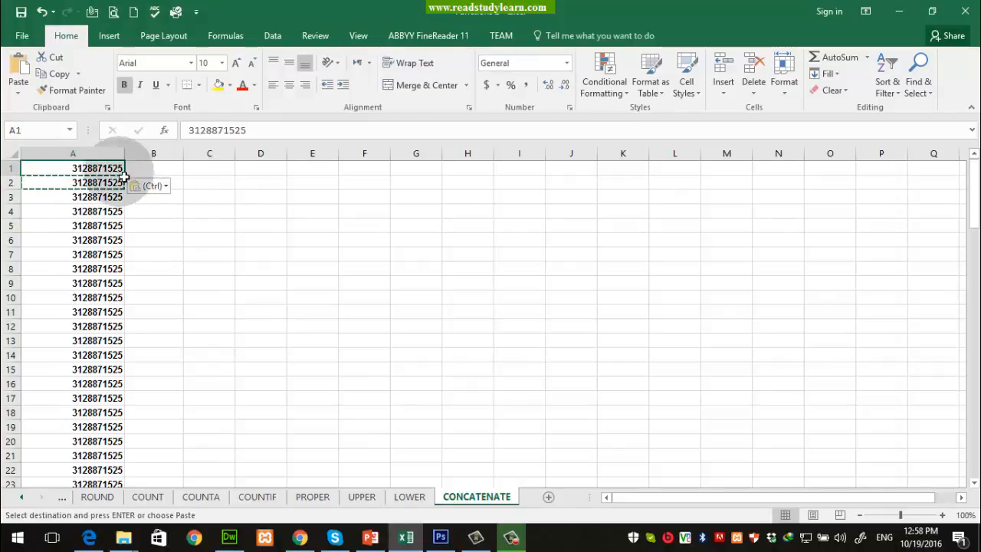
Step: Enter + in B1 and 92 in C1 as a country-code prefix
click(183, 238)
click(219, 182)
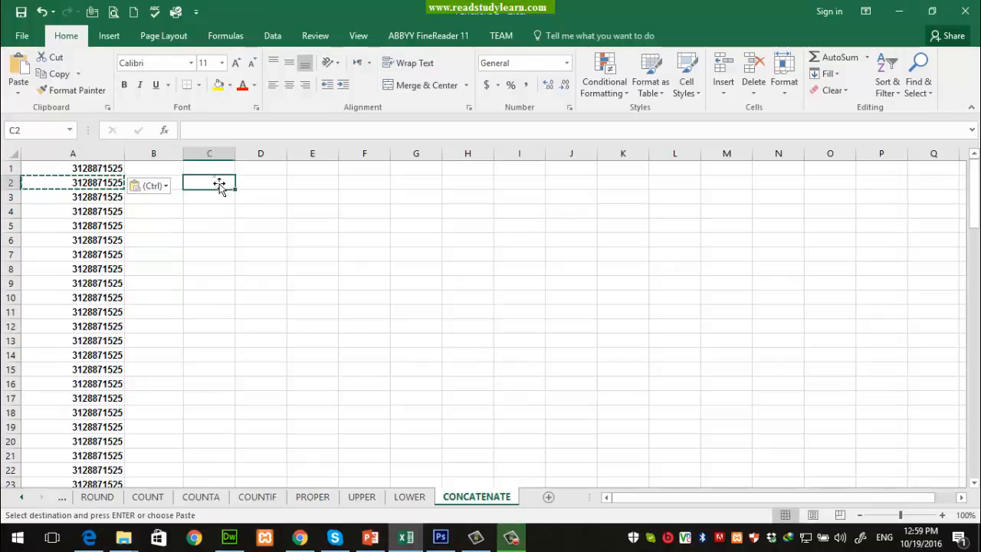
click(171, 171)
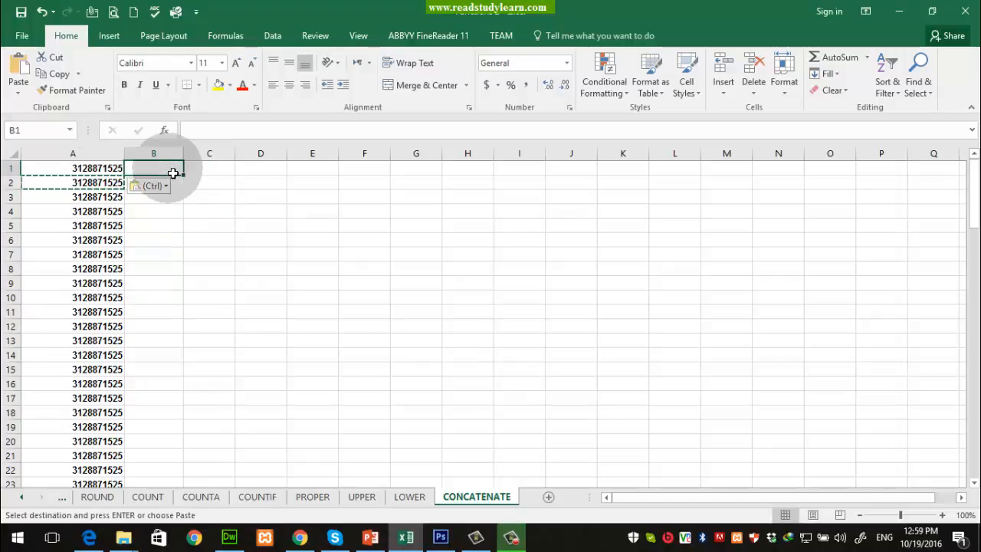
text(+92)
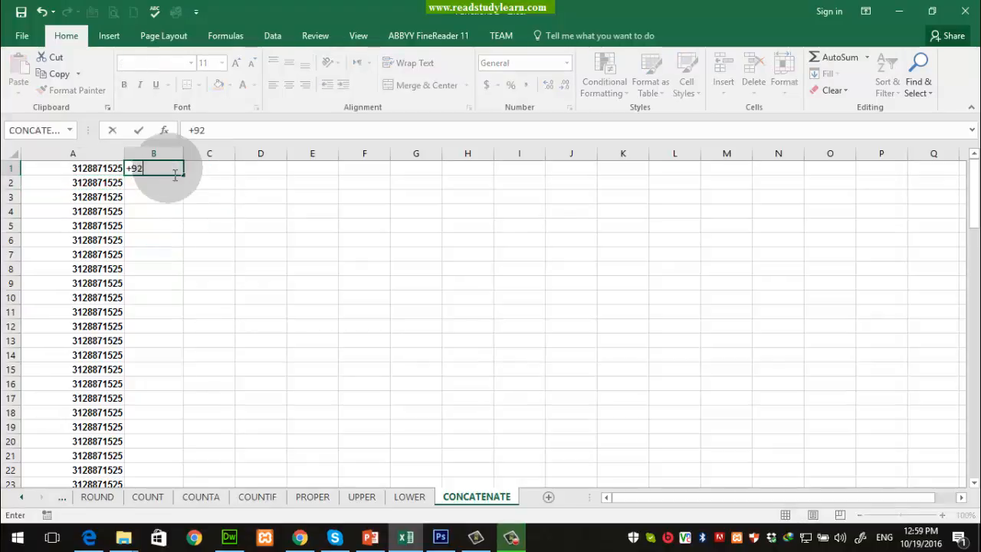
key(Tab)
click(175, 169)
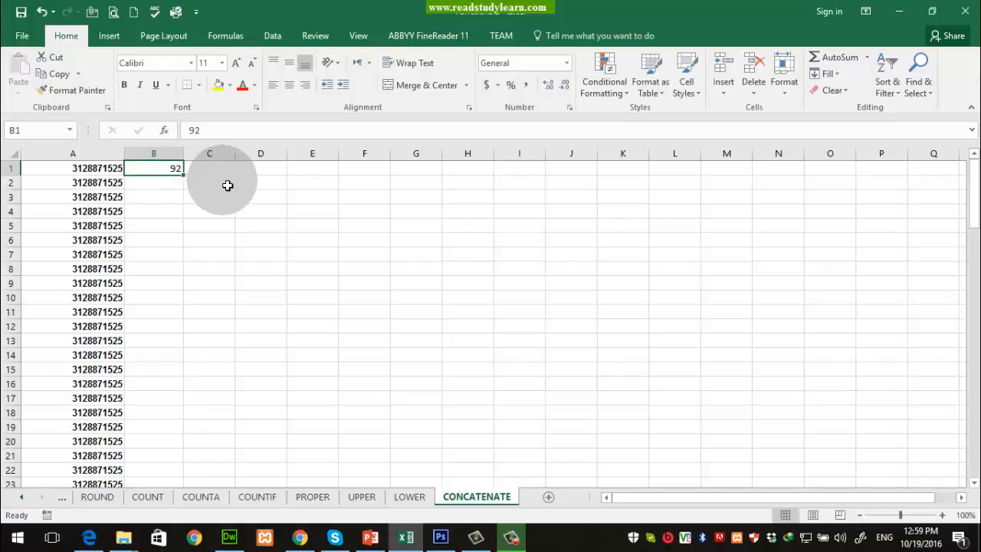
key(Delete)
key(Delete)
text(+)
key(Tab)
text(92)
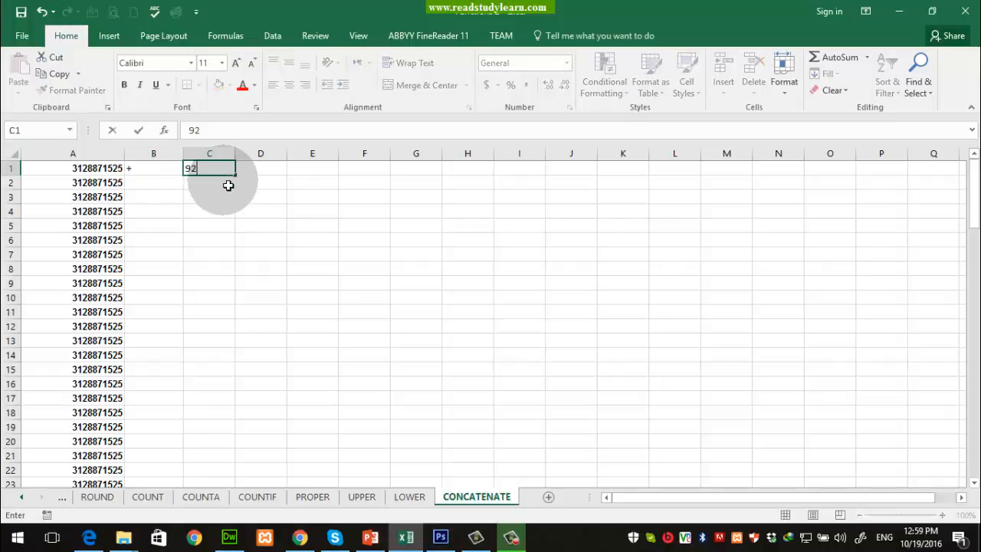
key(Return)
Step: Inspect cells A1, D1 and E1, then clear the + and 92 from B1:C1
click(256, 172)
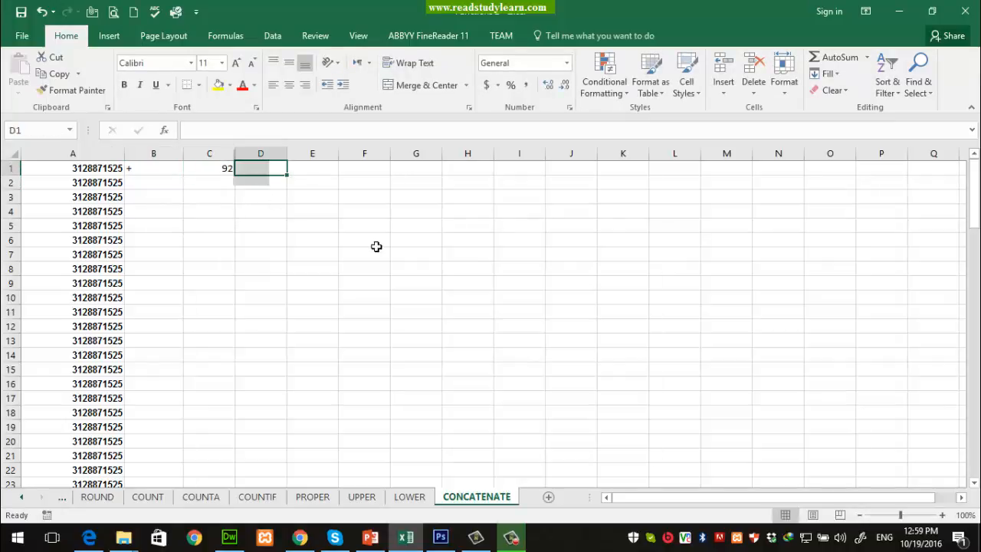
click(65, 169)
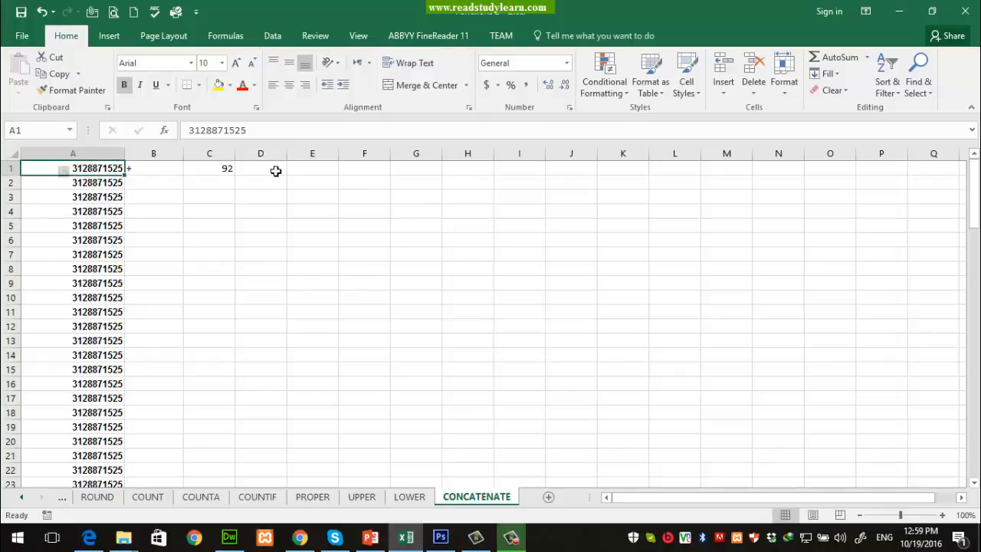
click(275, 170)
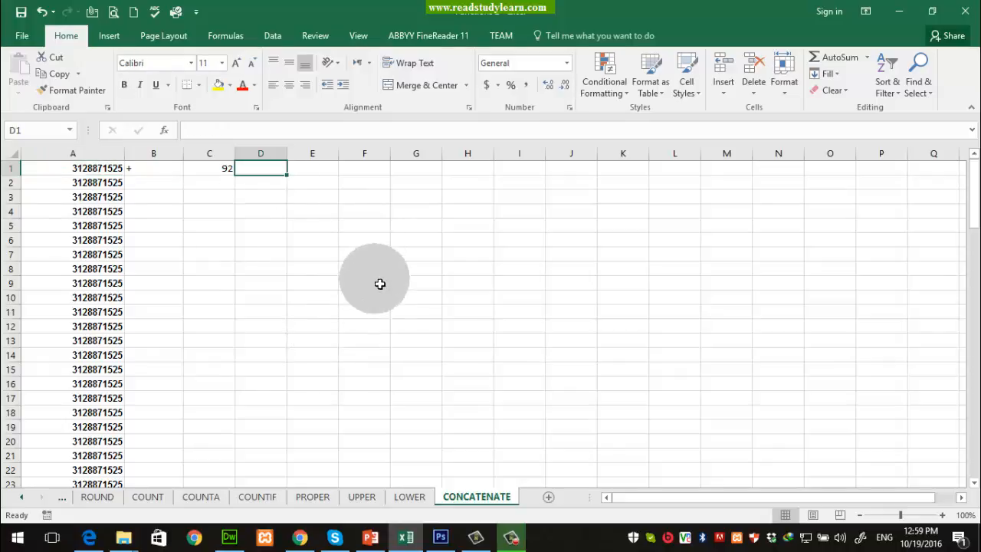
click(321, 177)
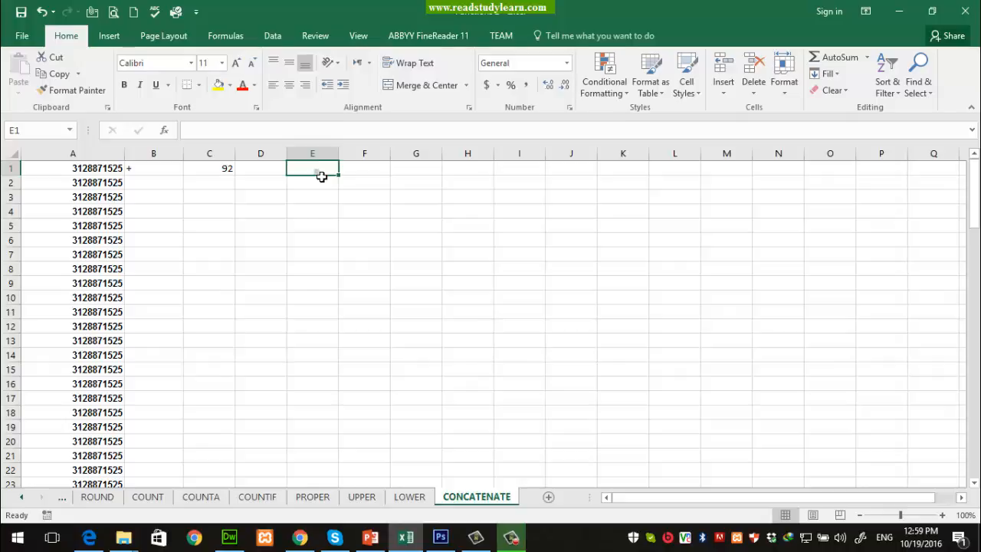
click(322, 177)
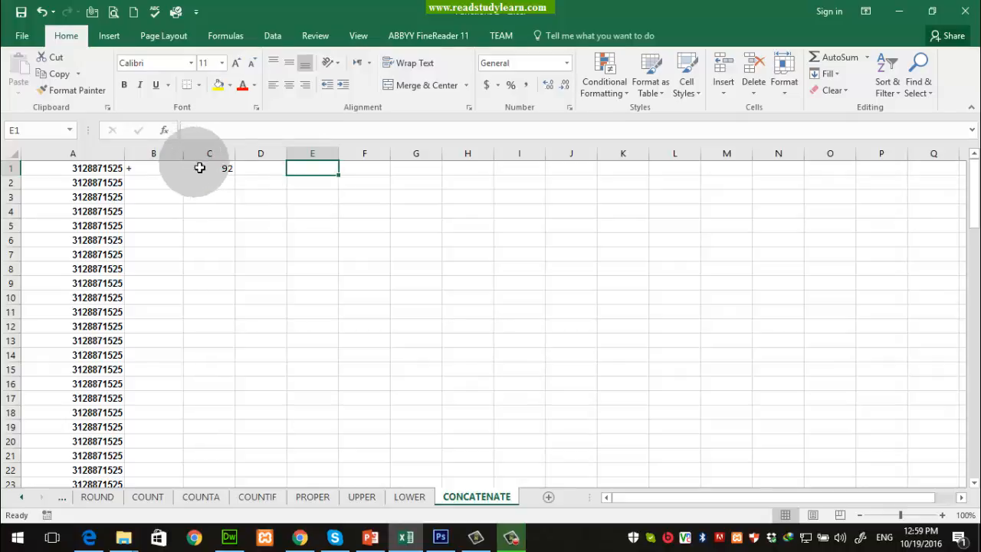
click(79, 174)
click(264, 175)
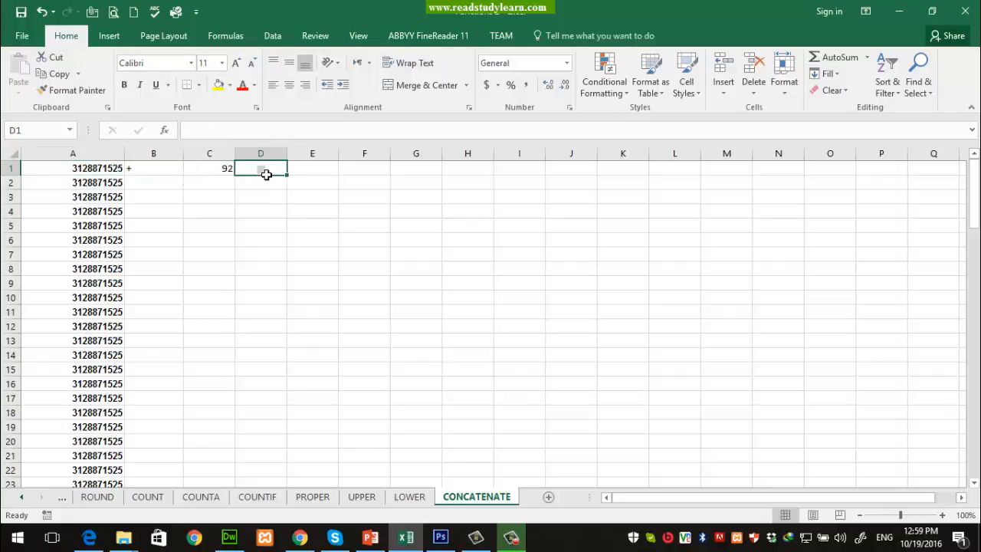
click(319, 175)
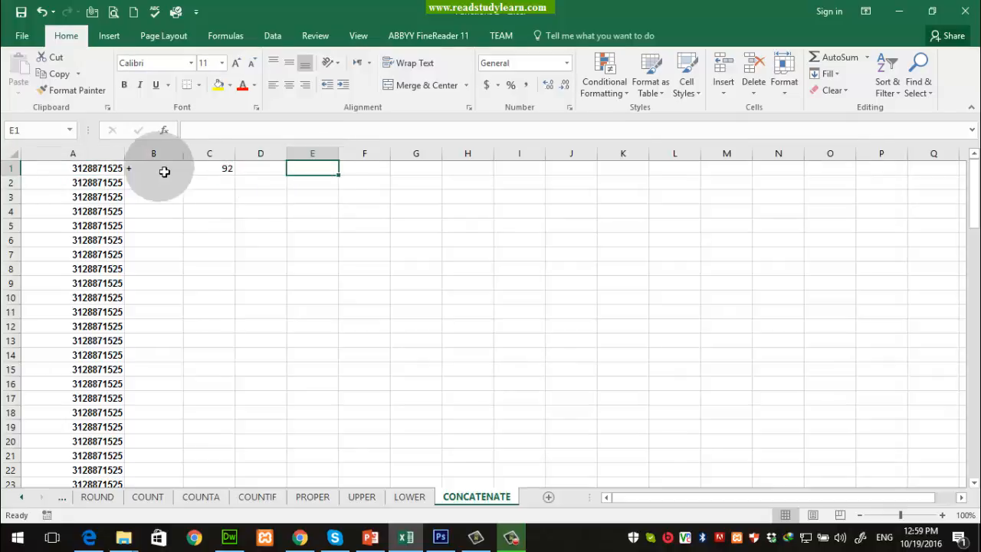
drag(164, 171, 221, 171)
key(Delete)
Step: Insert two empty columns before the phone numbers in column A
click(115, 154)
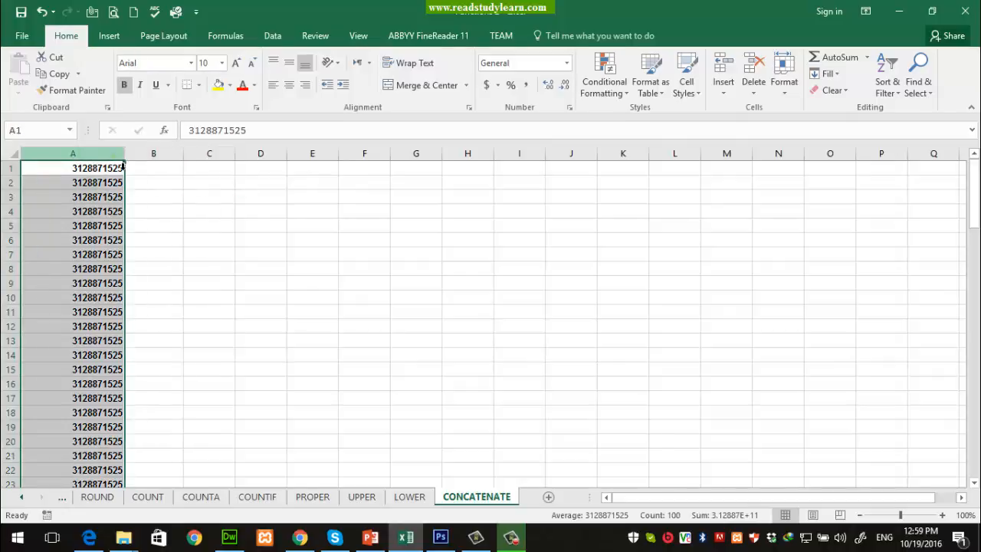
right_click(115, 153)
click(148, 254)
right_click(111, 153)
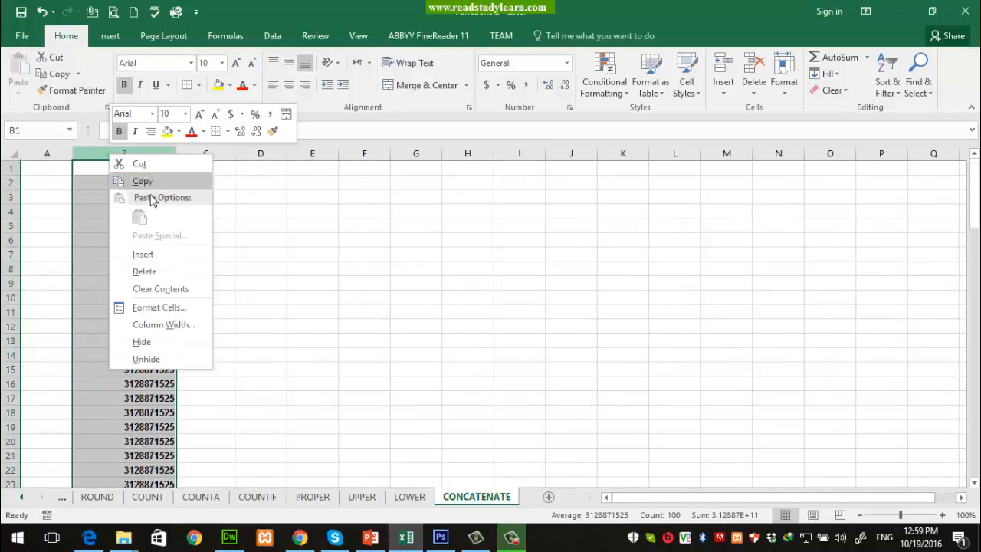
click(142, 252)
click(264, 225)
key(ctrl+Home)
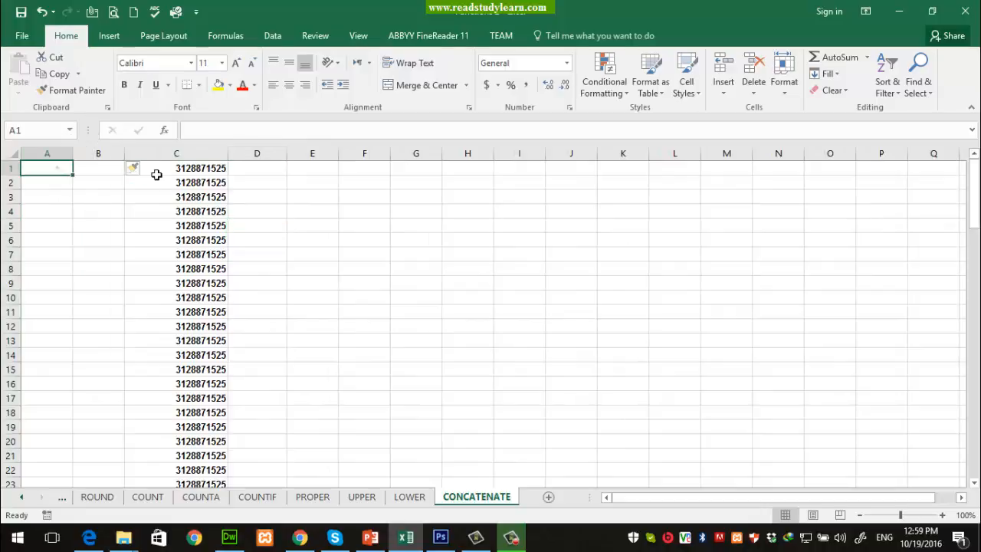
Step: Enter + in A1 and 92 in B1, checking the numbers run to row 100
text(+)
key(Tab)
text(92)
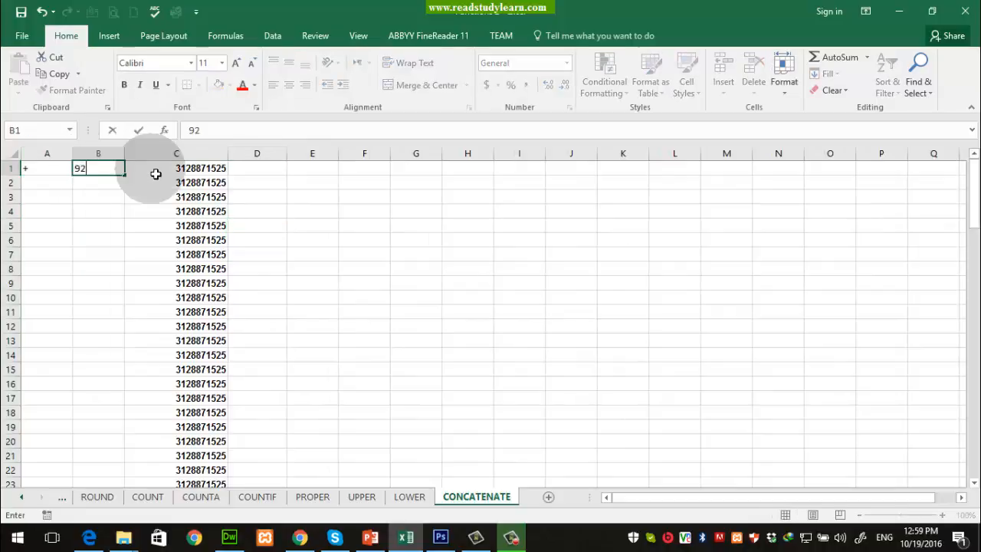
key(Tab)
key(Tab)
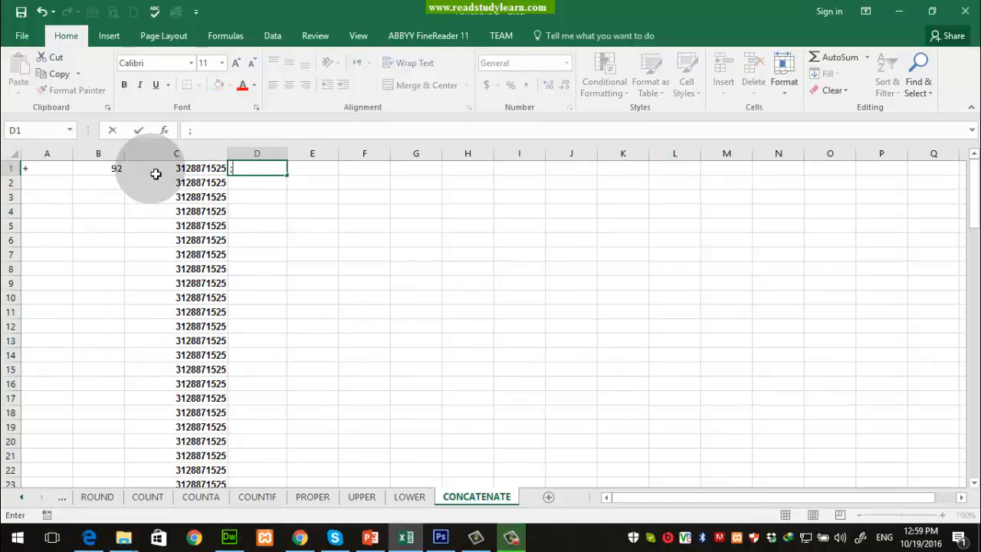
key(Tab)
key(shift+Tab)
key(shift+Tab)
key(ctrl+Down)
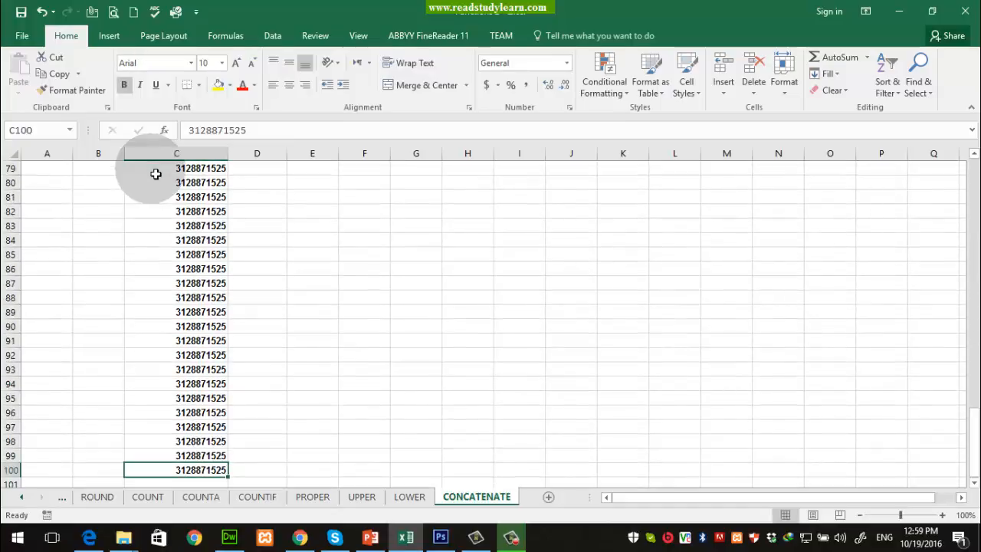
key(Left)
key(Left)
text(+)
key(Right)
key(Left)
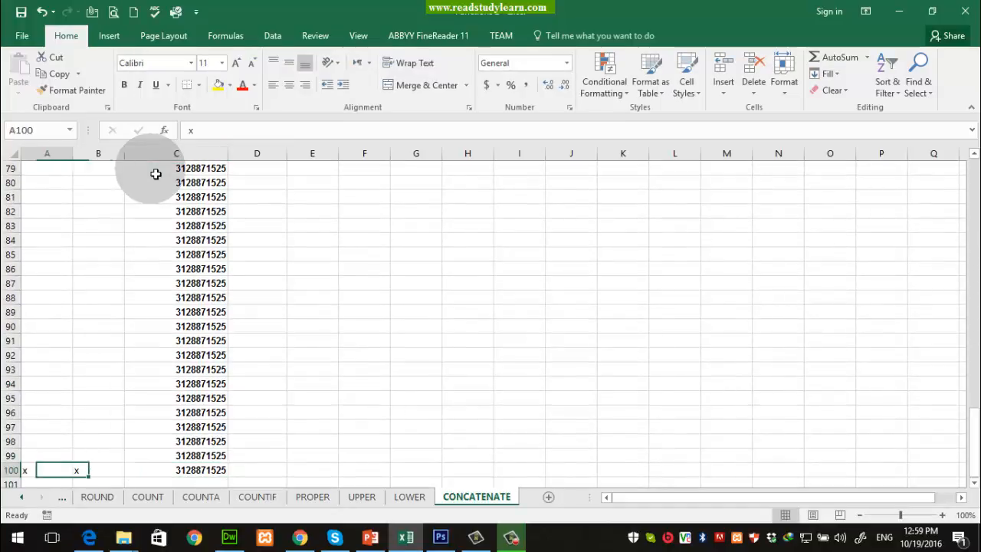
key(ctrl+Up)
Step: Fill A2:A100 with + and B2:B100 with 92
key(ctrl+c)
key(Down)
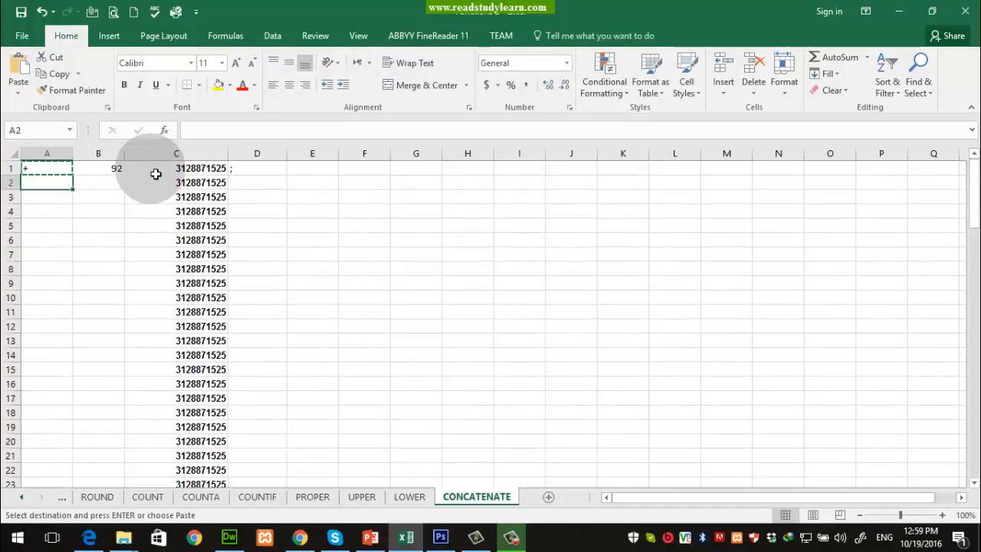
key(ctrl+shift+Down)
key(ctrl+v)
key(Right)
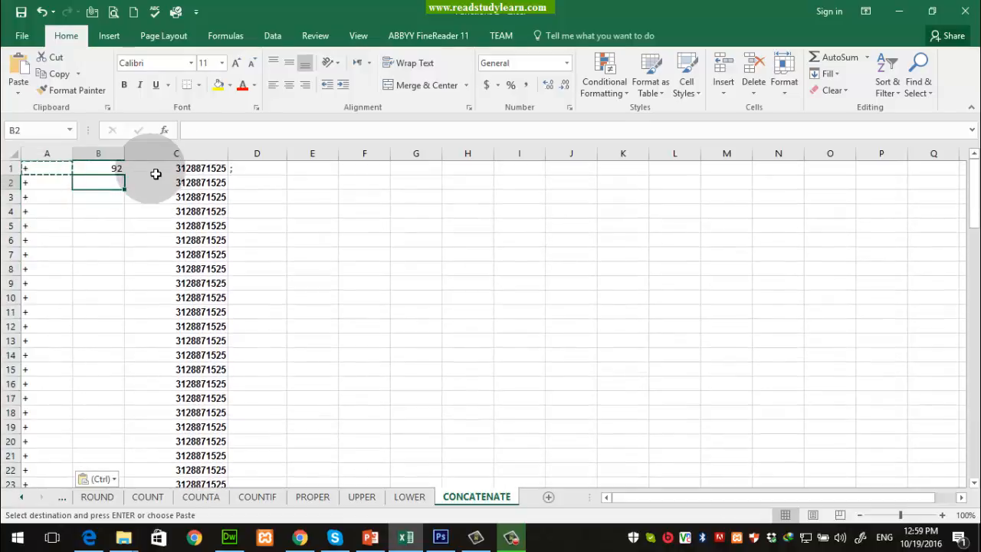
key(Down)
key(ctrl+Down)
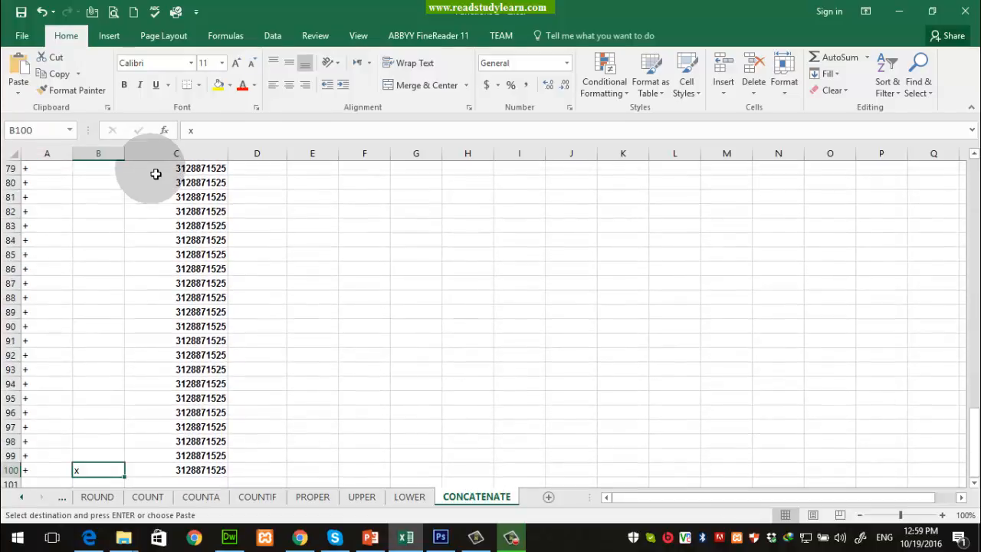
key(ctrl+Up)
key(Down)
key(ctrl+shift+Down)
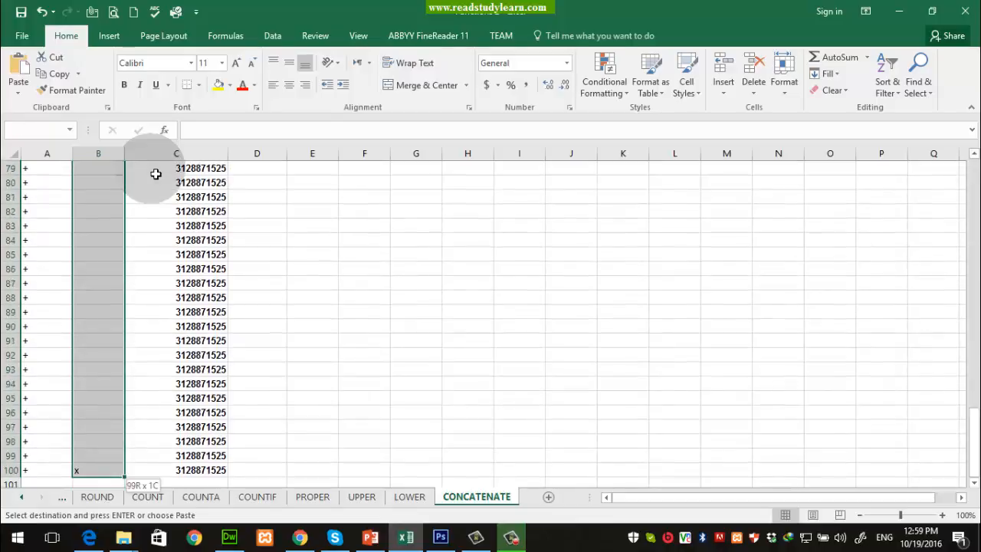
key(ctrl+v)
Step: Enter ; in D1 and paste it into D2 through D100
click(156, 174)
key(Right)
text(;)
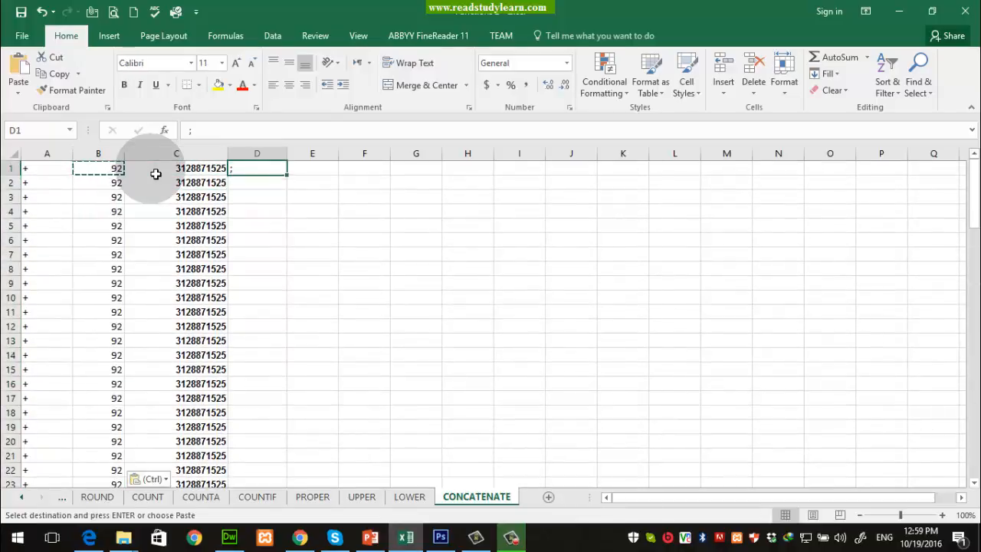
key(Left)
key(ctrl+Down)
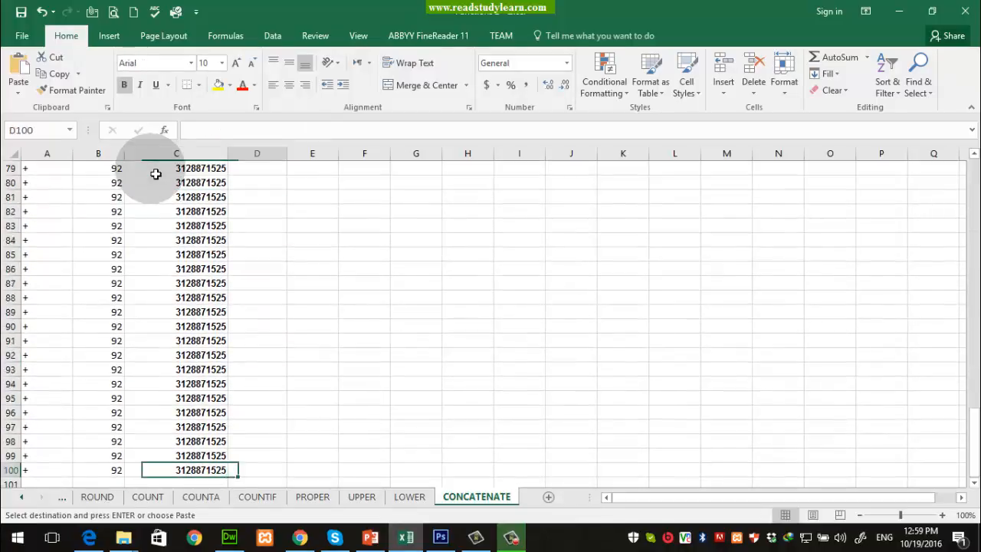
key(Right)
key(ctrl+shift+Up)
key(shift+Down)
key(ctrl+v)
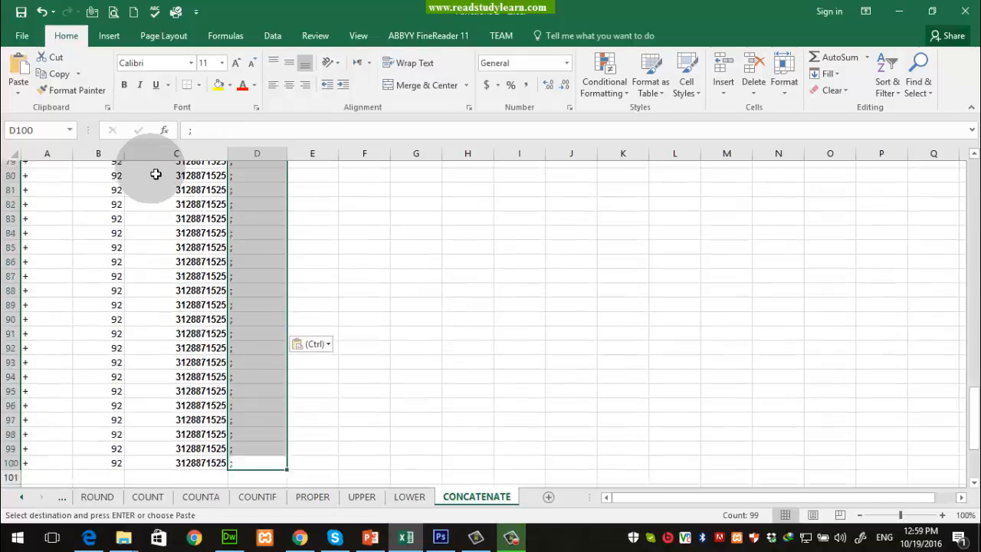
key(Up)
key(Up)
key(Up)
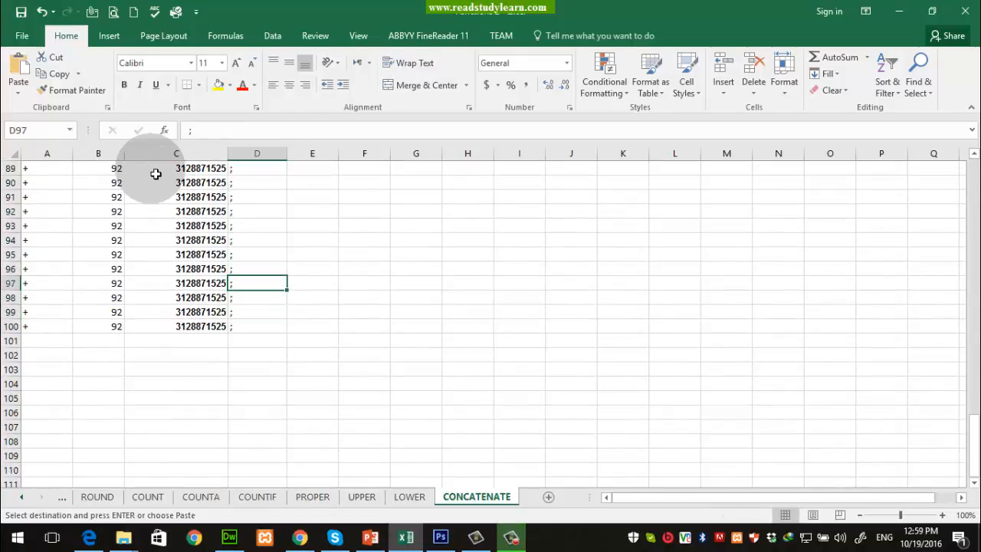
key(ctrl+Up)
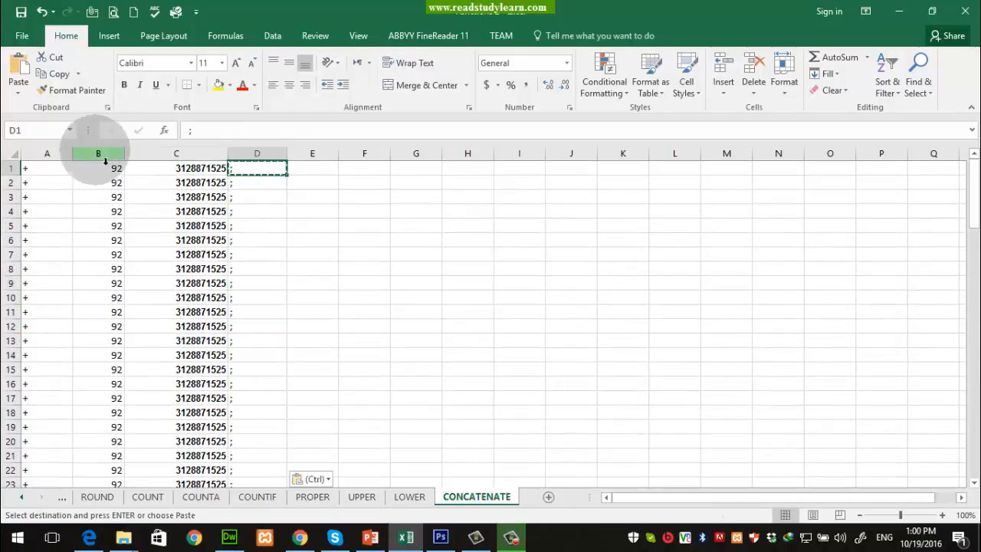
Step: AutoFit columns A, B and C to their contents, undoing the change to column D
drag(73, 154, 98, 154)
click(51, 154)
click(98, 154)
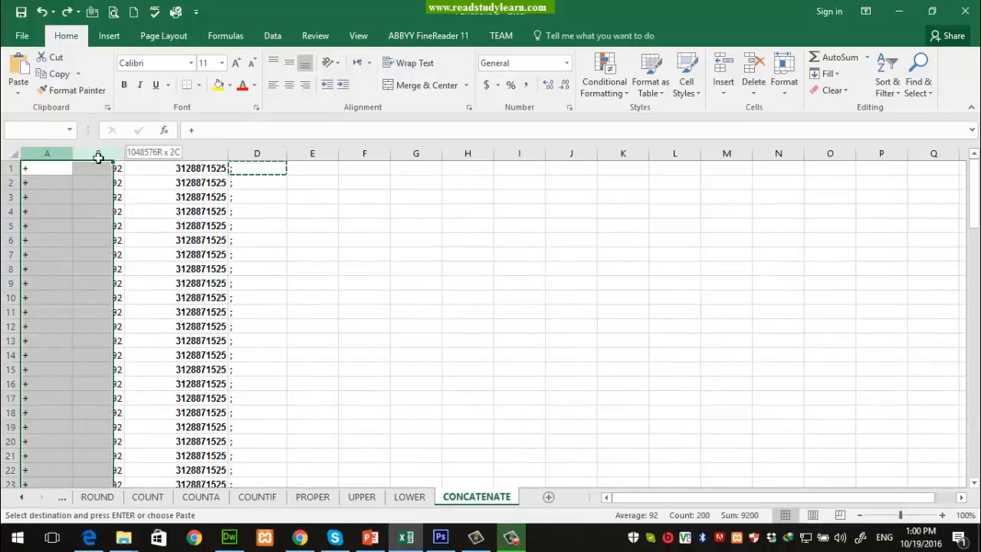
double_click(125, 155)
click(134, 154)
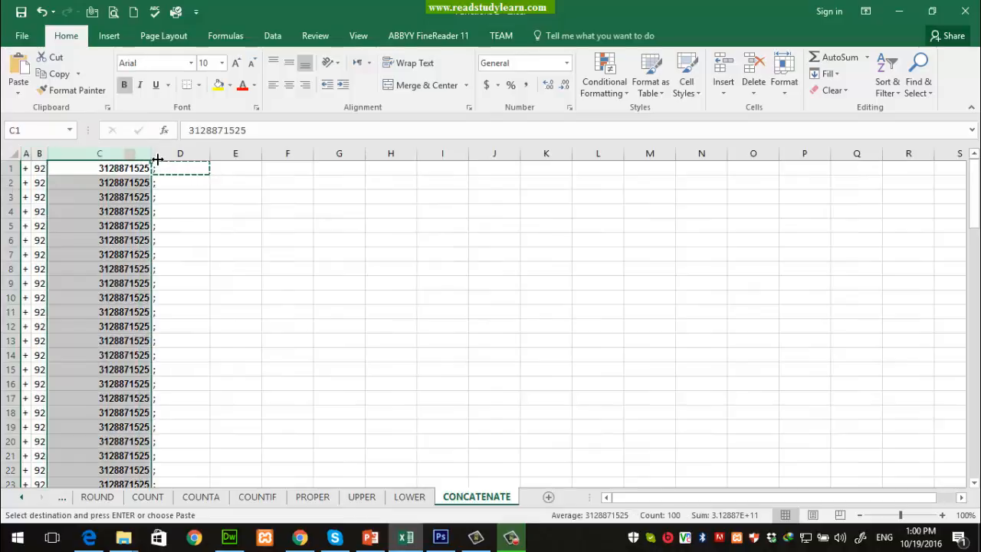
double_click(152, 154)
double_click(161, 154)
click(186, 212)
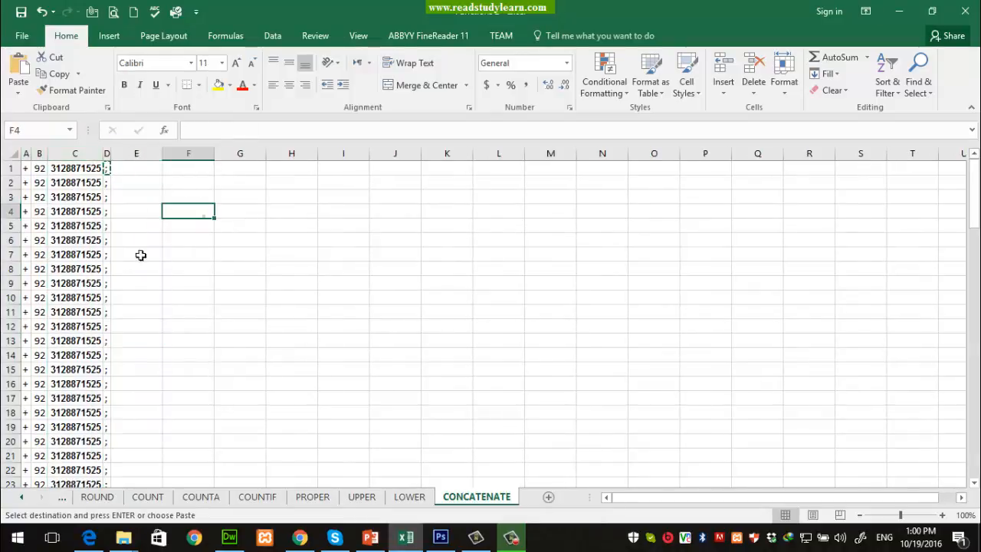
key(ctrl+z)
Step: Clear the copy marquee and widen column E for the joined numbers
click(185, 184)
click(60, 188)
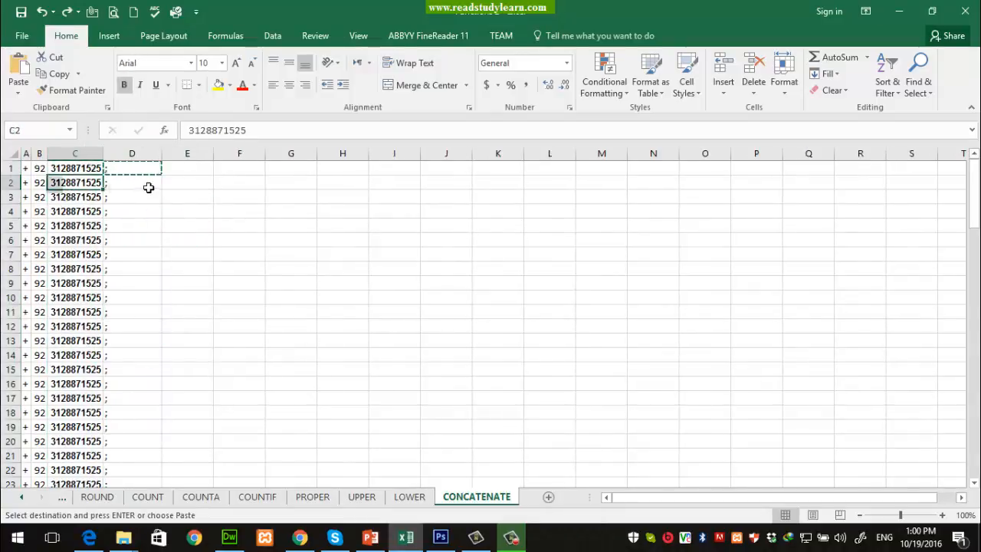
key(Escape)
click(196, 174)
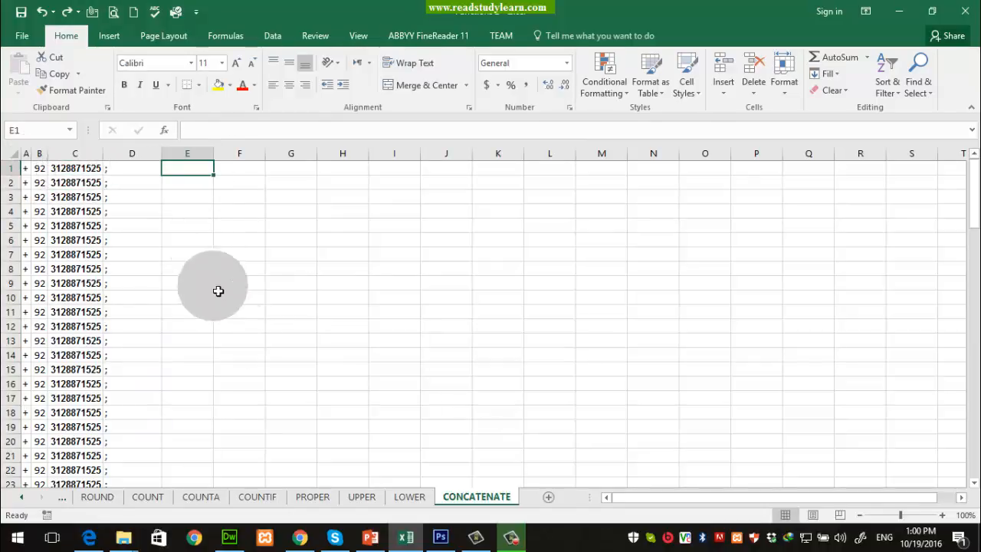
drag(214, 154, 262, 166)
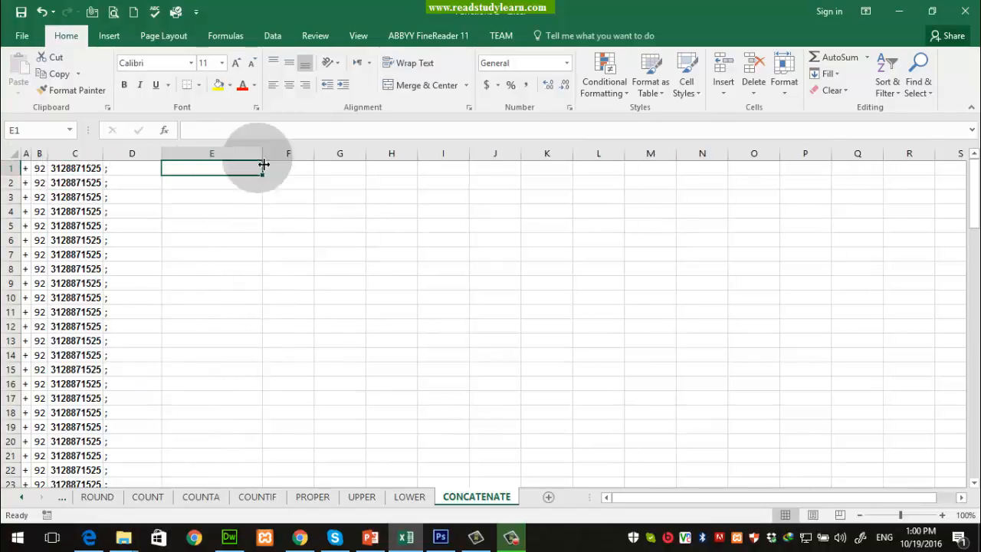
click(225, 35)
click(103, 86)
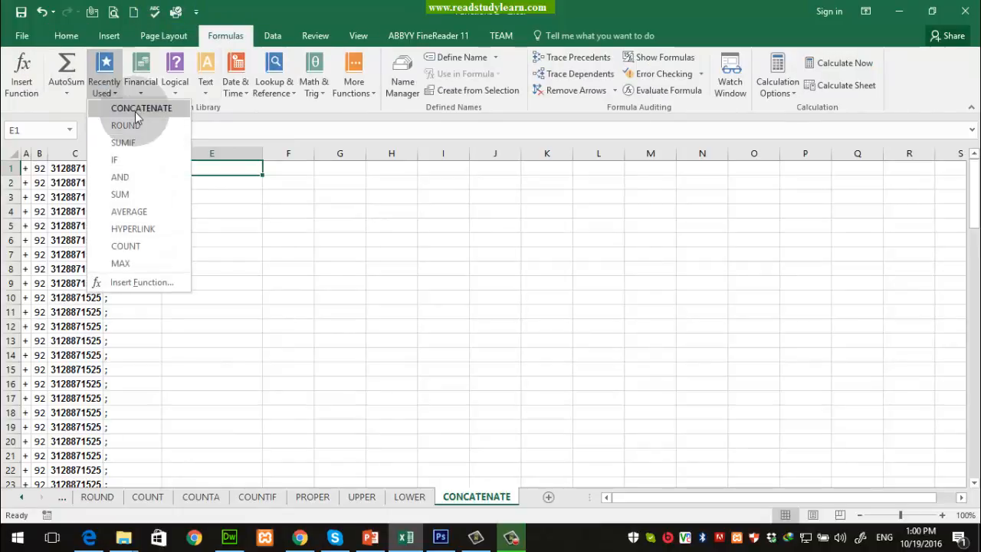
click(135, 107)
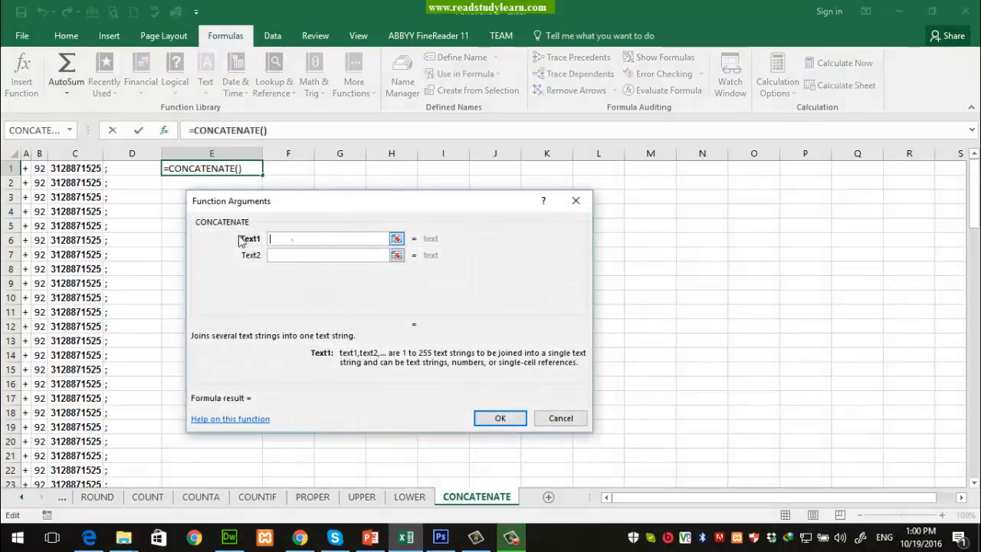
click(26, 168)
key(Tab)
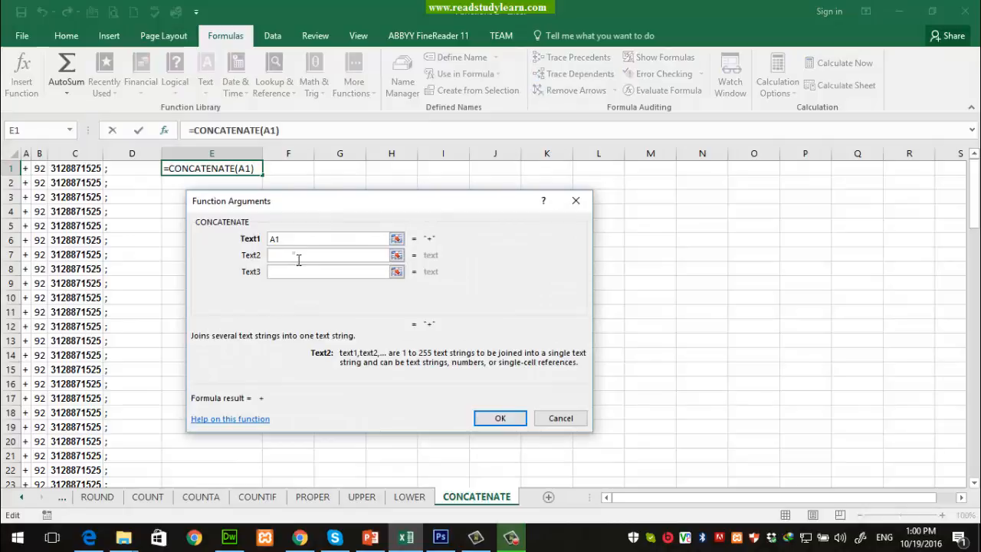
click(39, 168)
key(Tab)
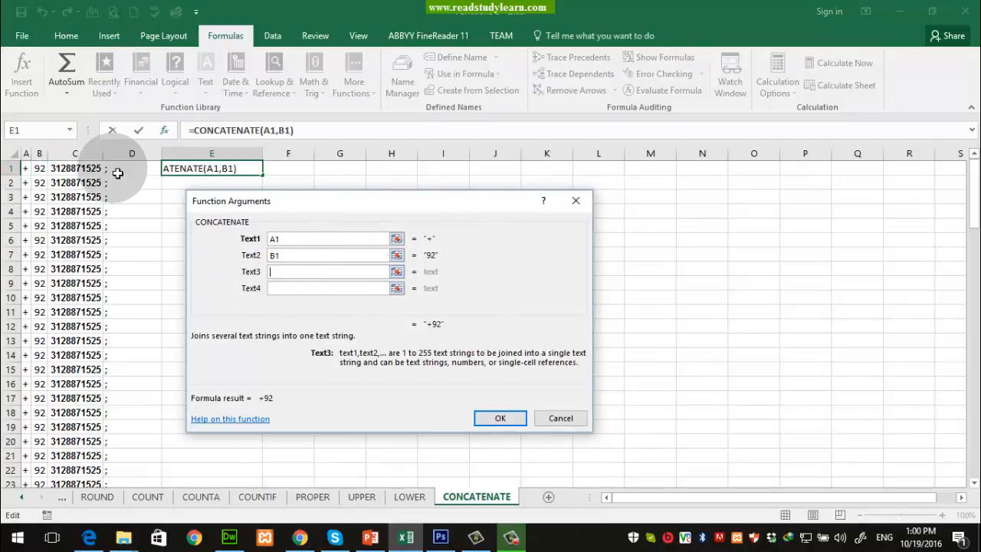
click(84, 168)
click(323, 288)
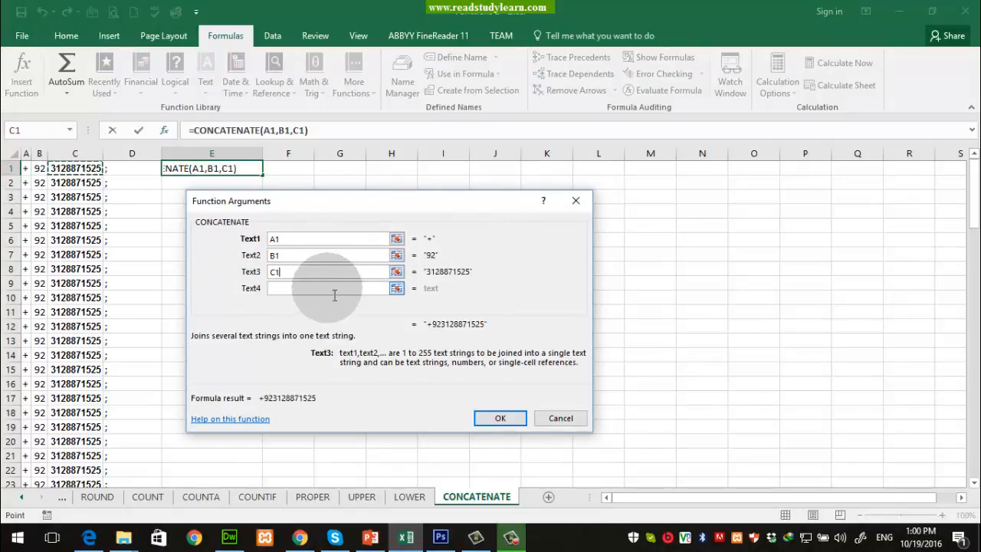
click(121, 170)
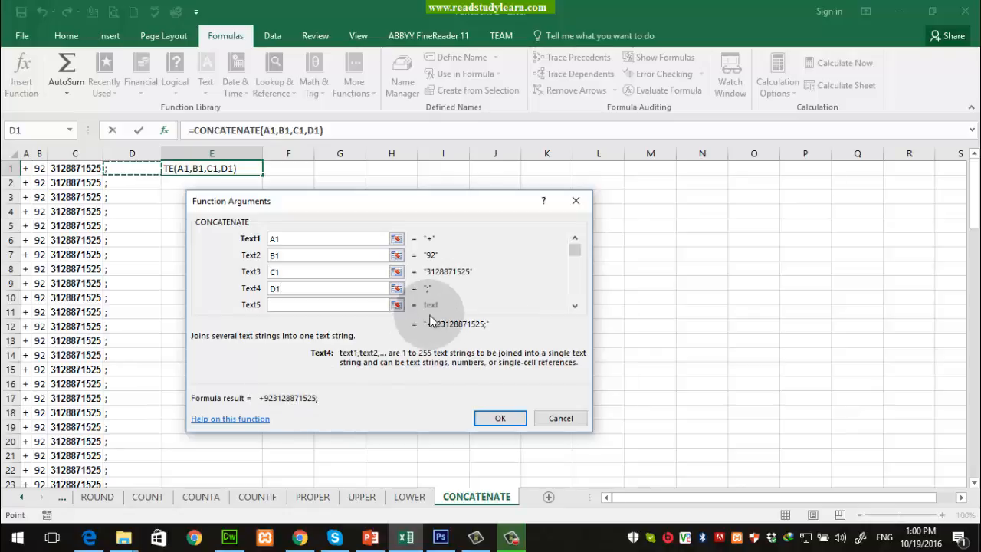
click(500, 418)
click(284, 269)
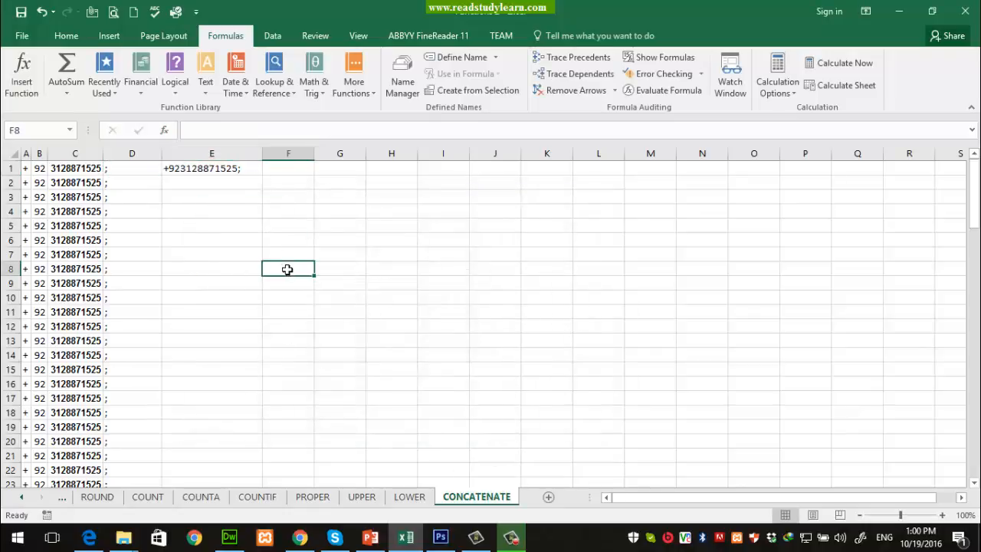
click(208, 170)
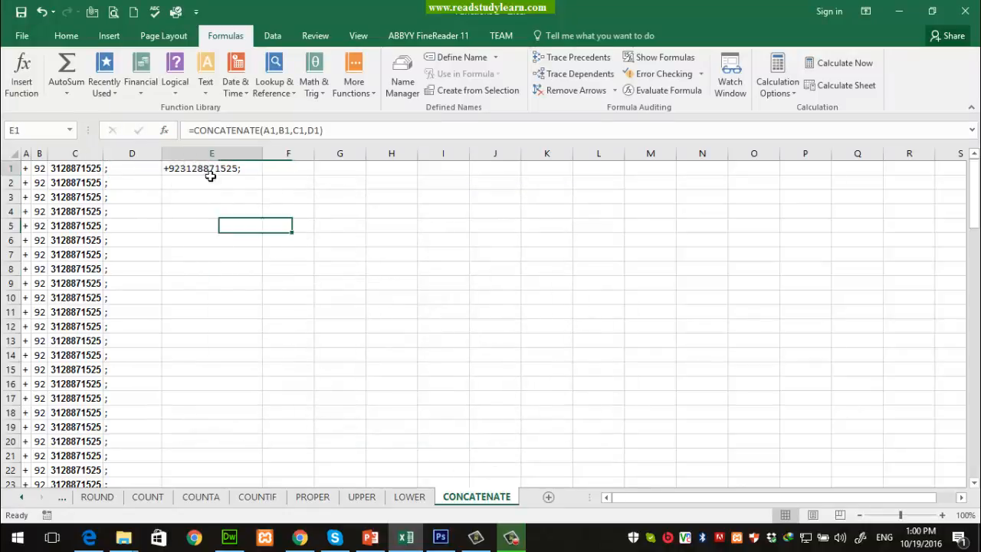
Step: Fill E1's formula down to E100 and paste its values into column G from G1
drag(262, 176, 235, 463)
scroll(300, 398, up, 20)
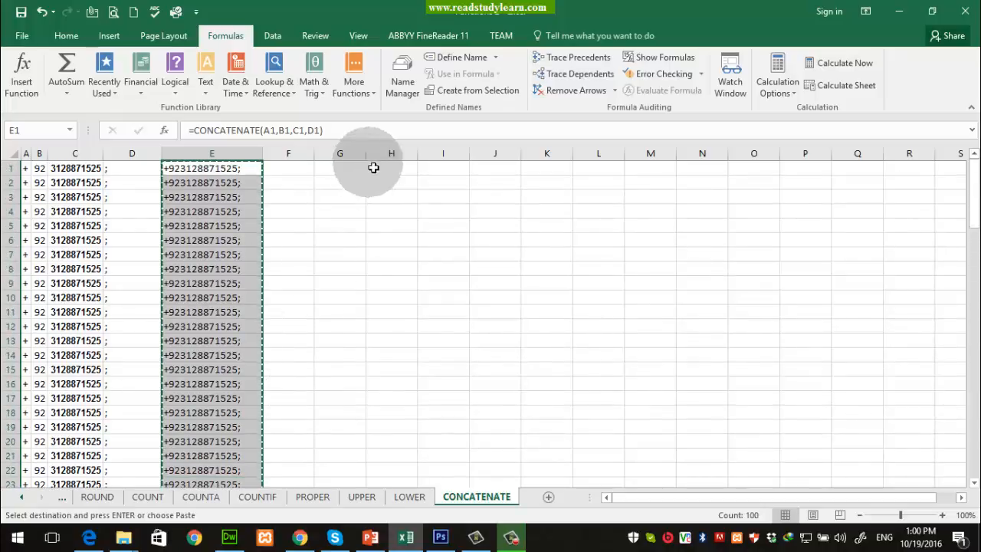
right_click(326, 168)
click(399, 237)
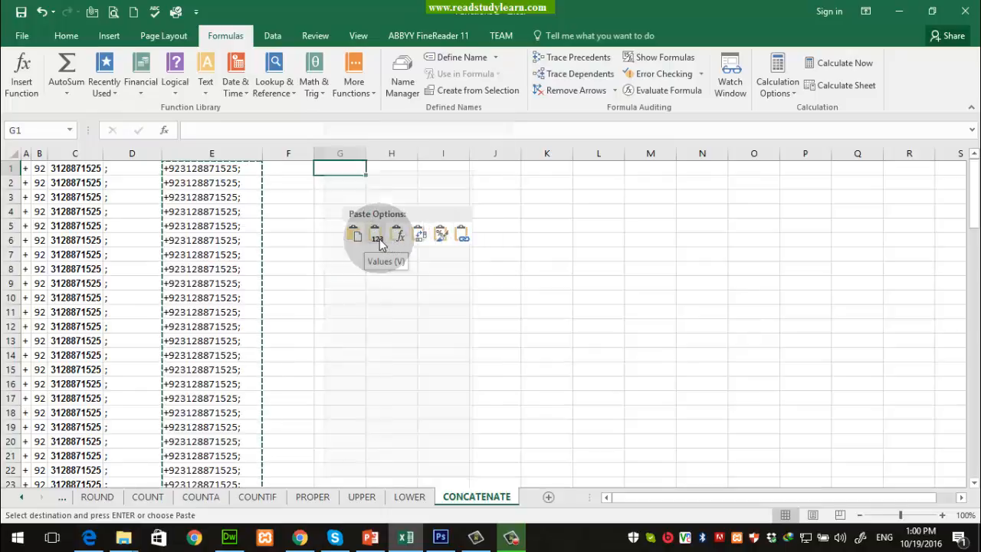
click(493, 259)
Step: Inspect the pasted values in column G, undo the paste, and select columns A through E
click(348, 174)
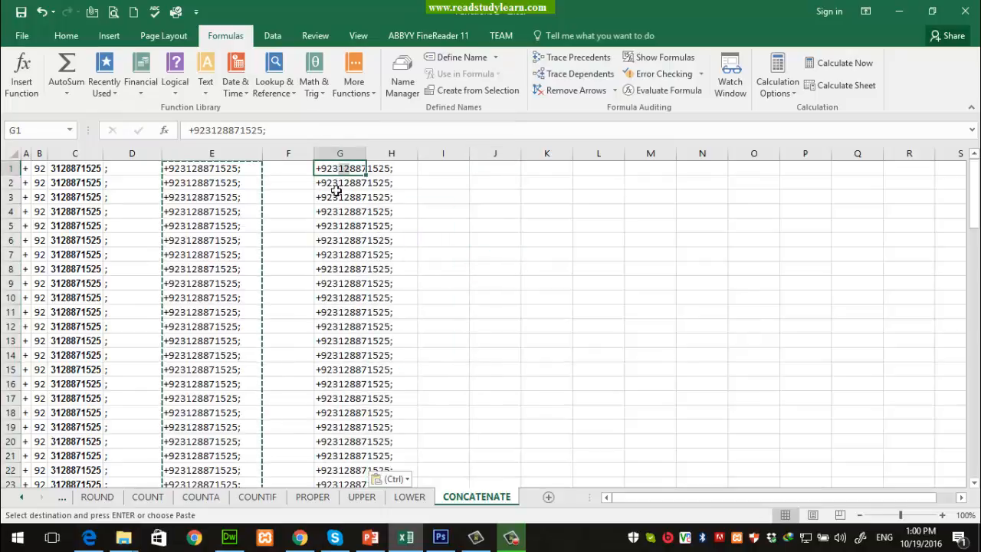
drag(336, 187, 361, 416)
click(423, 302)
click(354, 288)
click(354, 295)
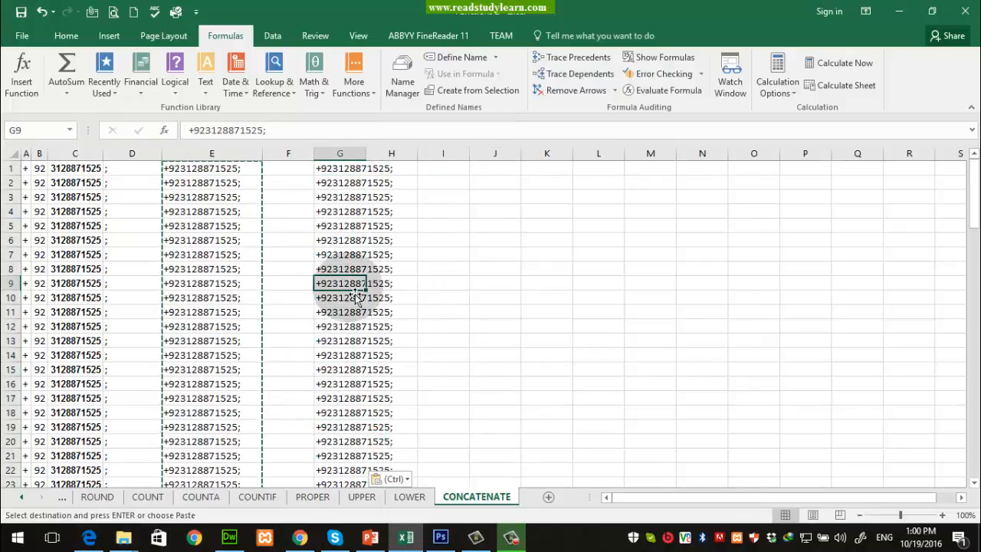
key(ctrl+z)
click(306, 274)
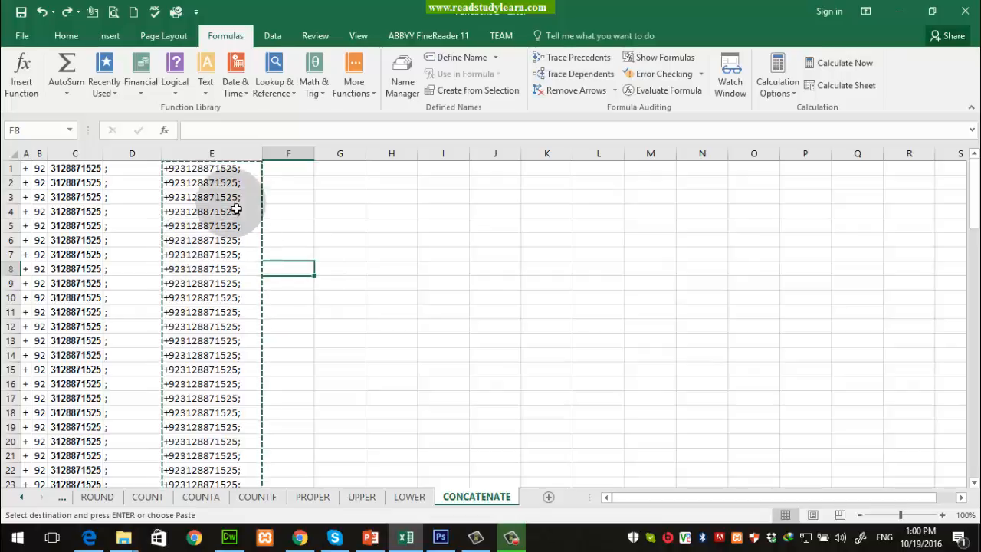
drag(243, 164, 17, 171)
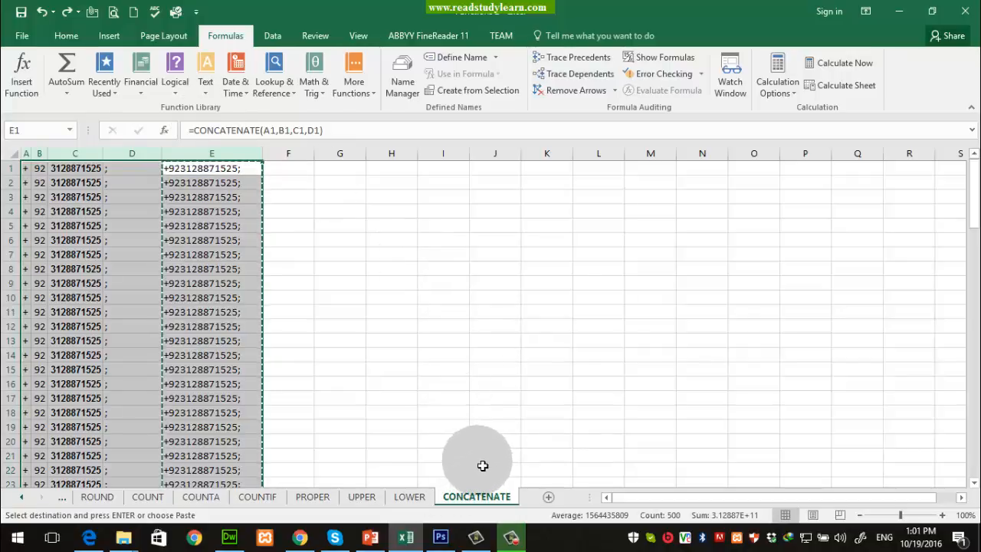
Step: Minimize Excel and bring up the PowerPoint Excel Formulas slide
click(408, 538)
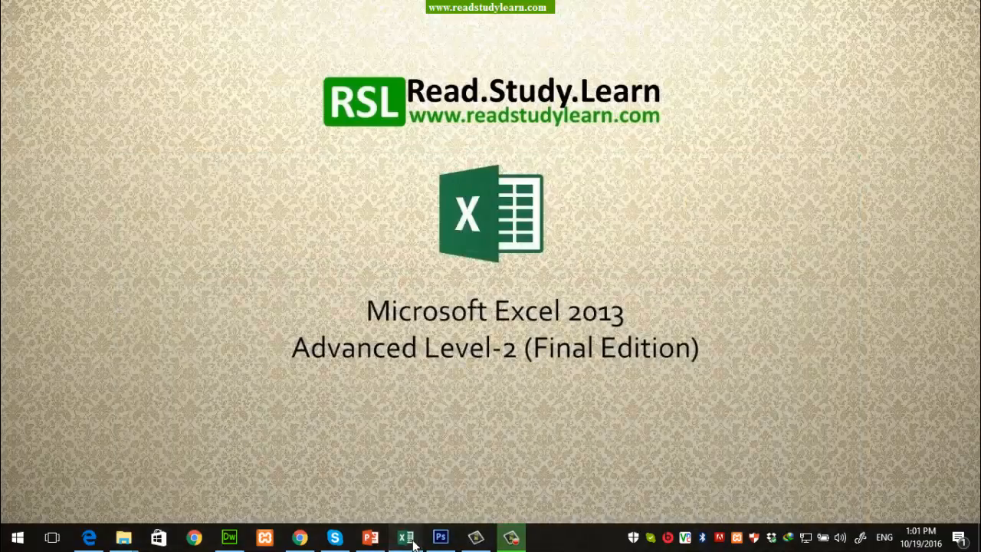
click(413, 543)
click(413, 542)
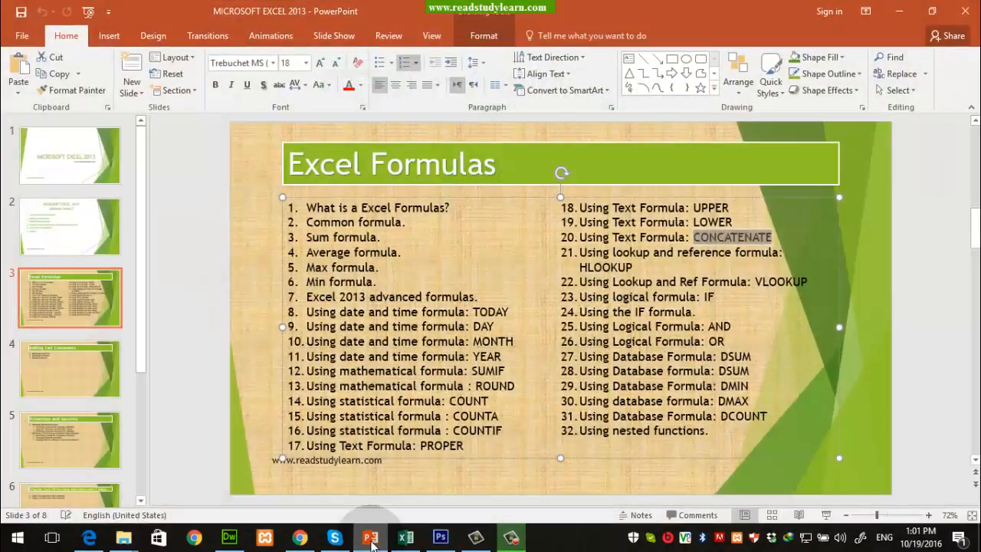
click(370, 538)
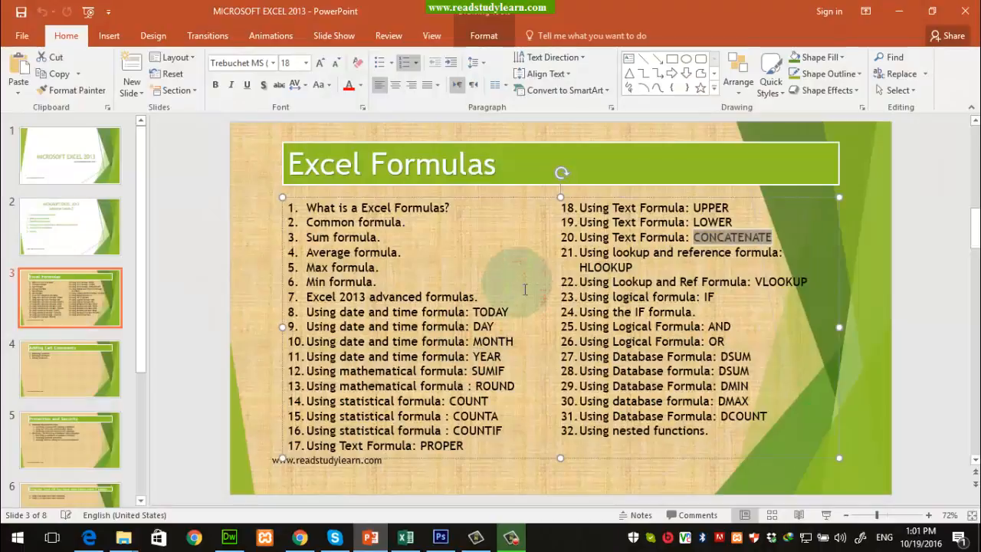